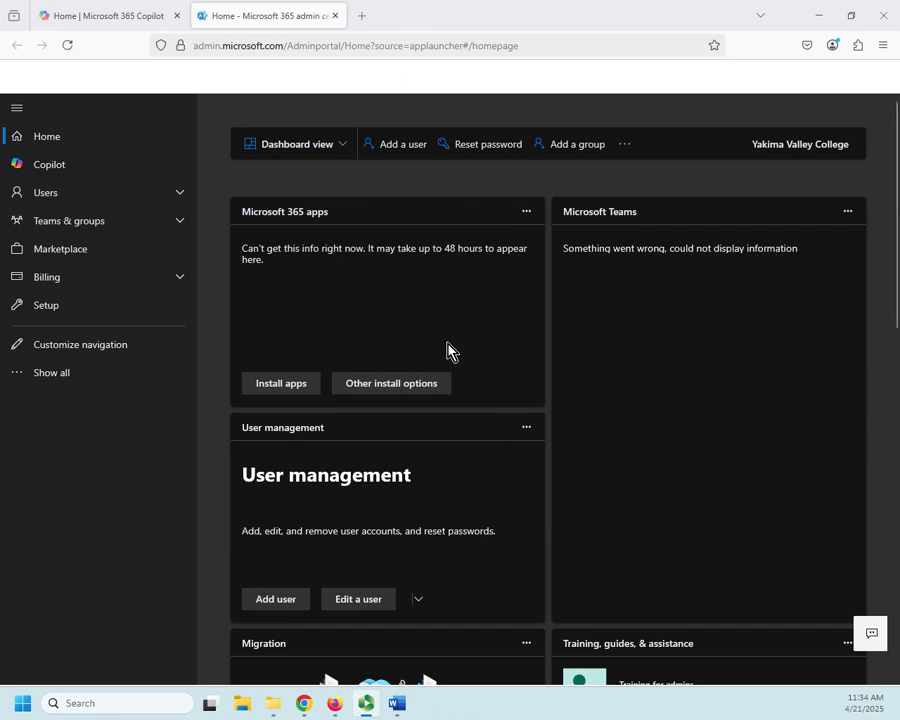
Step: Expand the full admin navigation and open the Exchange admin center
{"action": "left_click", "coordinate": [68, 385]}
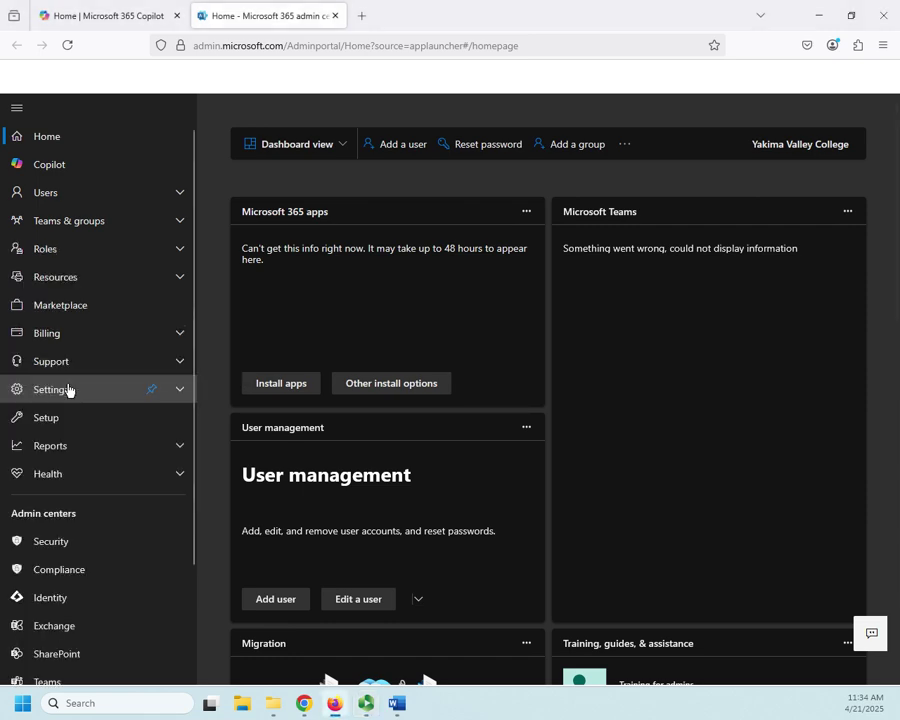
{"action": "scroll", "coordinate": [84, 452], "scroll_direction": "down", "scroll_amount": 2}
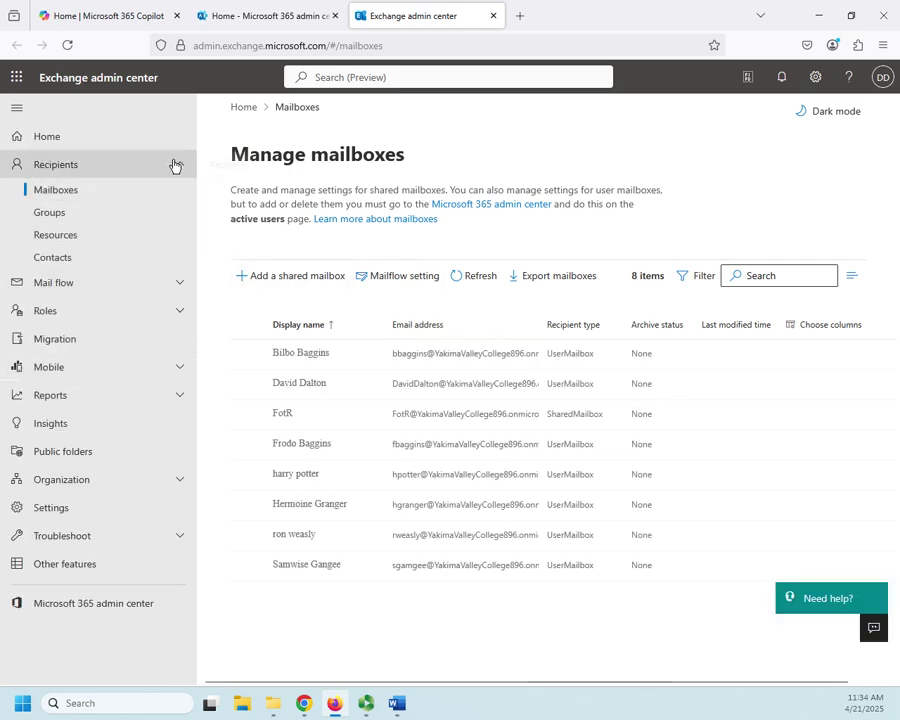
Step: Go to the Exchange admin center's home page and review its dashboard cards
{"action": "left_click", "coordinate": [179, 166]}
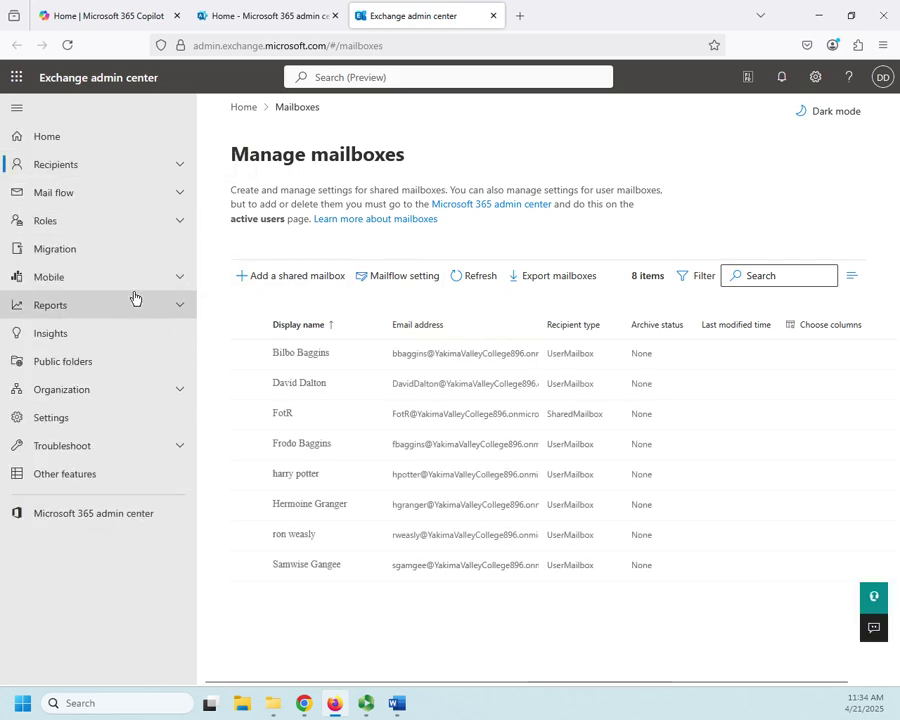
{"action": "left_click", "coordinate": [30, 137]}
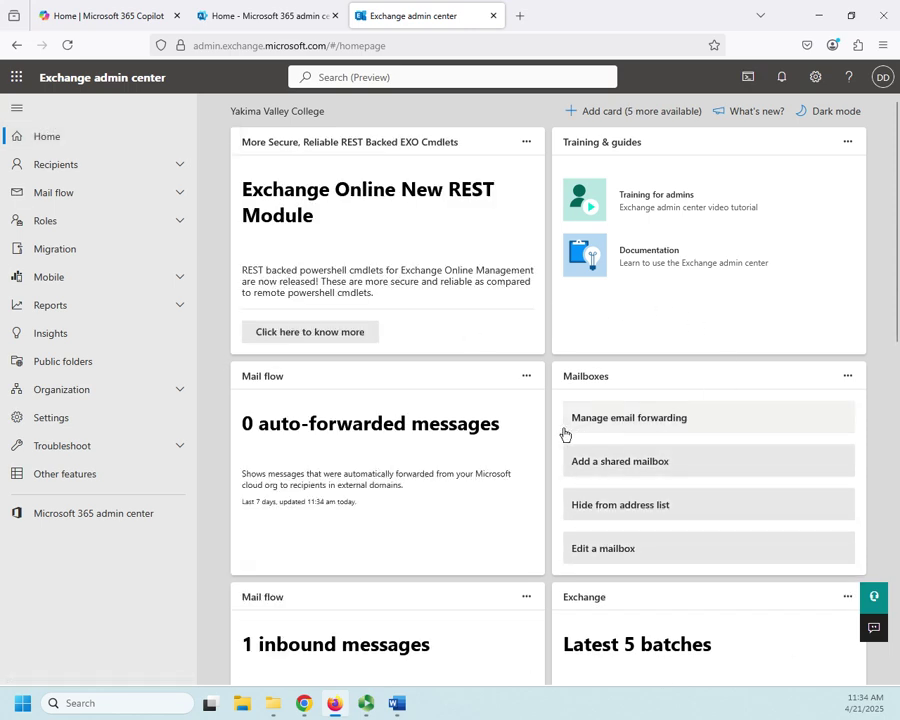
{"action": "scroll", "coordinate": [555, 440], "scroll_direction": "down", "scroll_amount": 5}
{"action": "scroll", "coordinate": [555, 442], "scroll_direction": "up", "scroll_amount": 5}
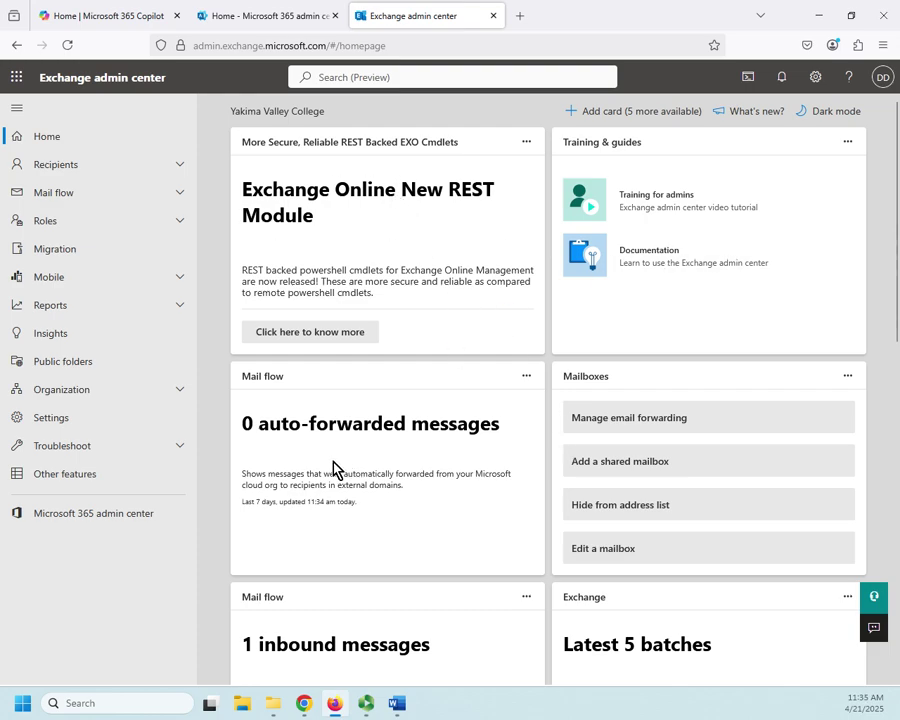
{"action": "scroll", "coordinate": [395, 462], "scroll_direction": "down", "scroll_amount": 3}
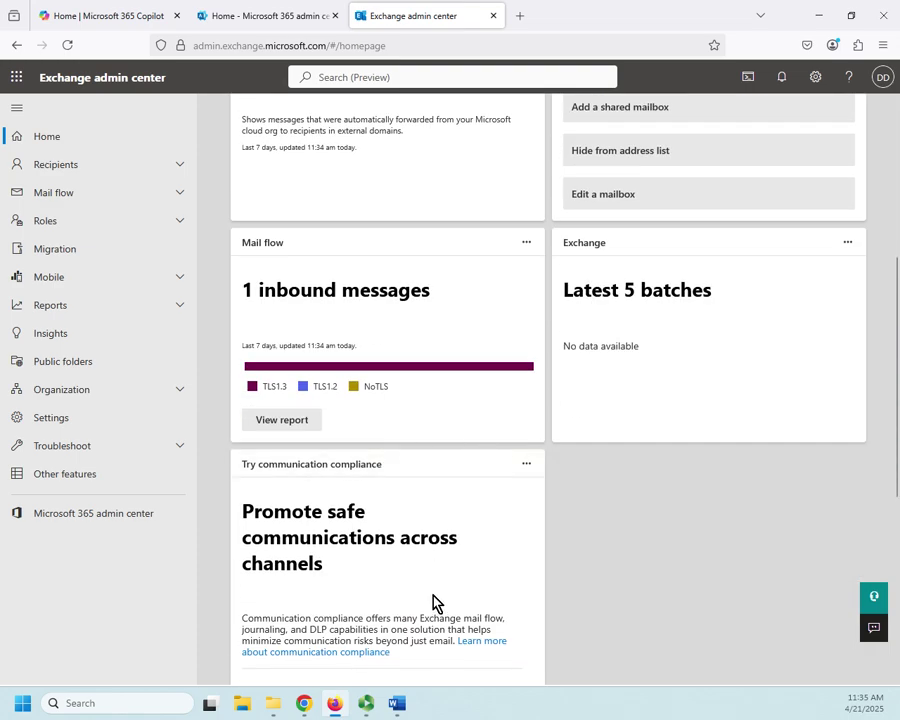
{"action": "scroll", "coordinate": [433, 601], "scroll_direction": "up", "scroll_amount": 3}
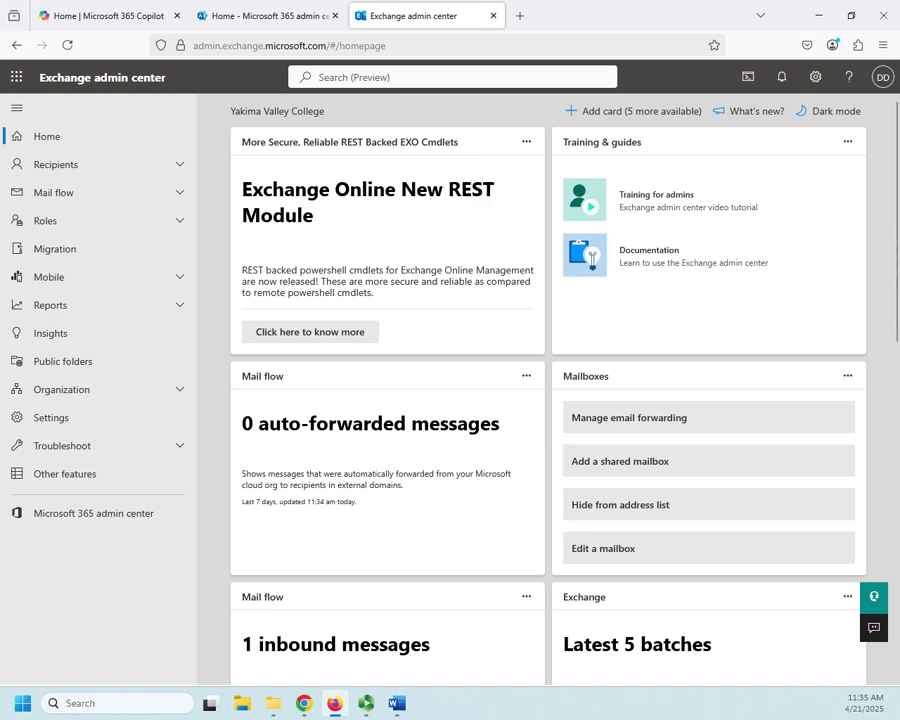
Step: Open the list of recipient mailboxes and view the general details of the first user mailbox
{"action": "left_click", "coordinate": [180, 167]}
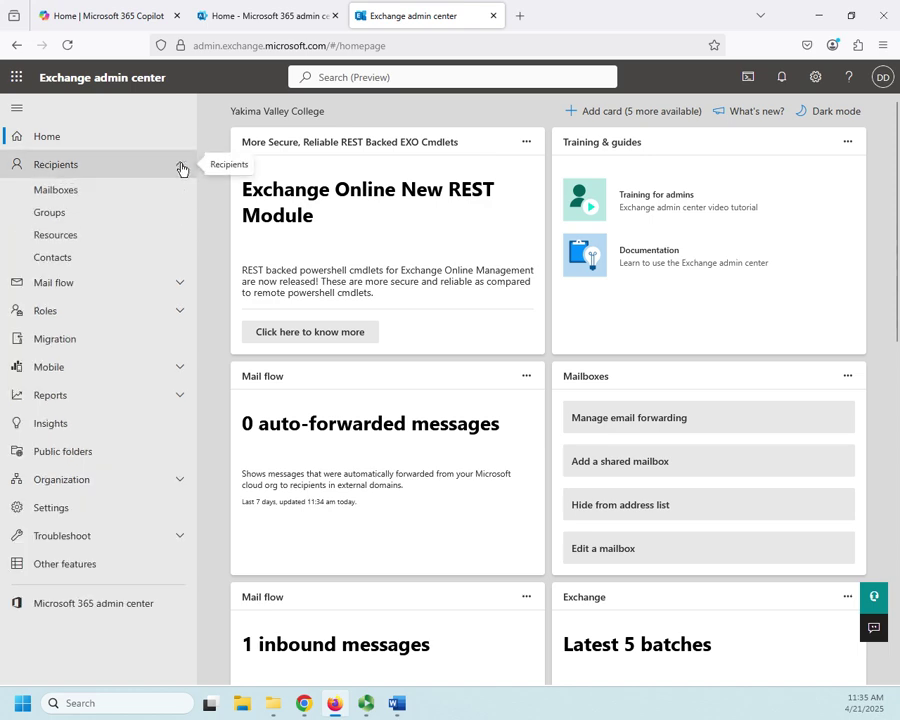
{"action": "left_click", "coordinate": [40, 192]}
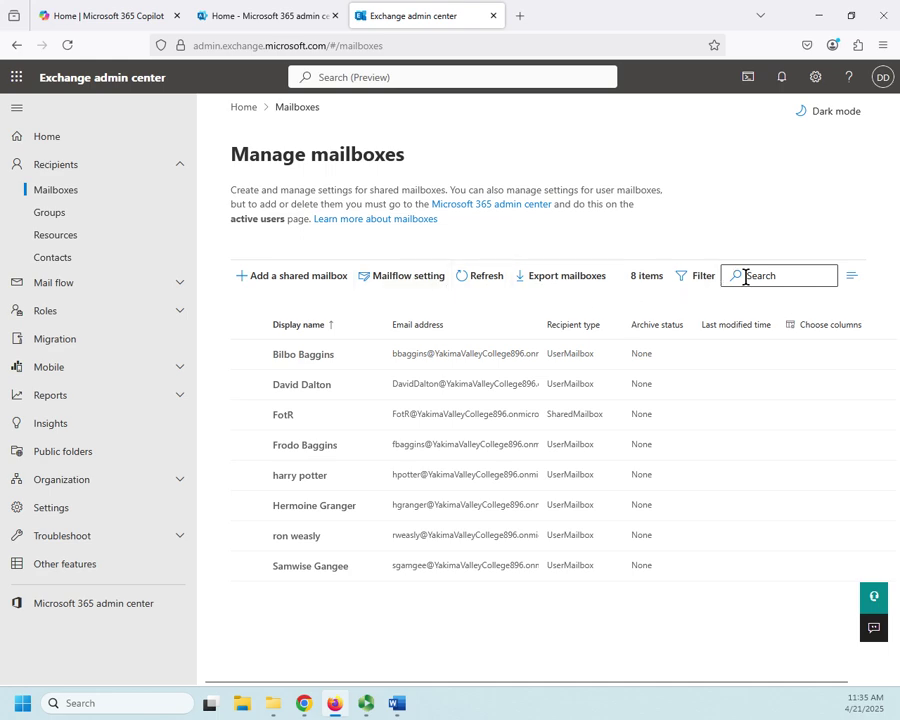
{"action": "left_click", "coordinate": [314, 358]}
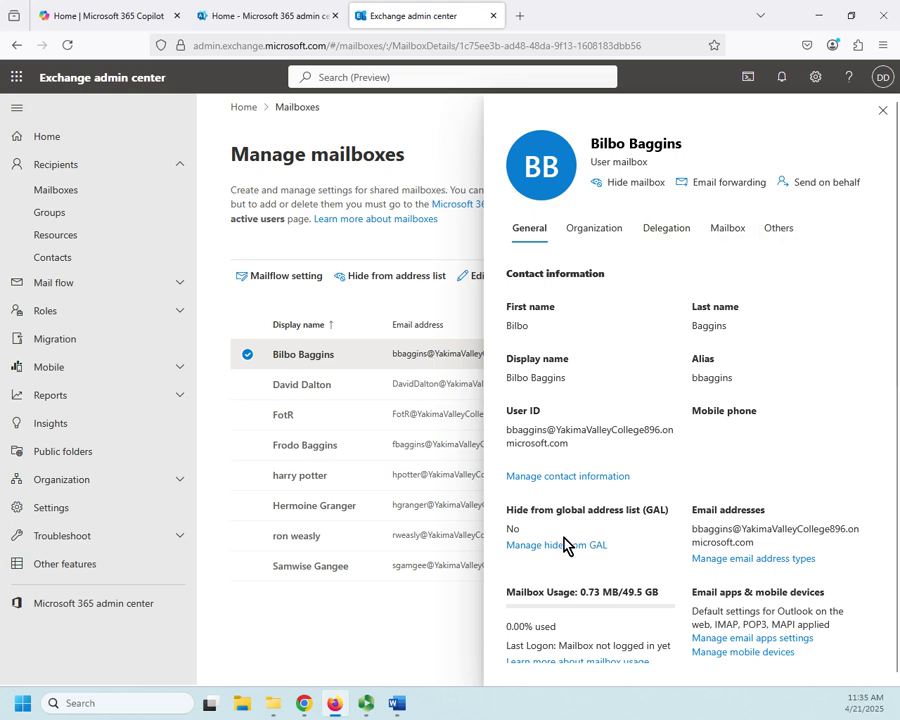
{"action": "scroll", "coordinate": [596, 438], "scroll_direction": "down", "scroll_amount": 1}
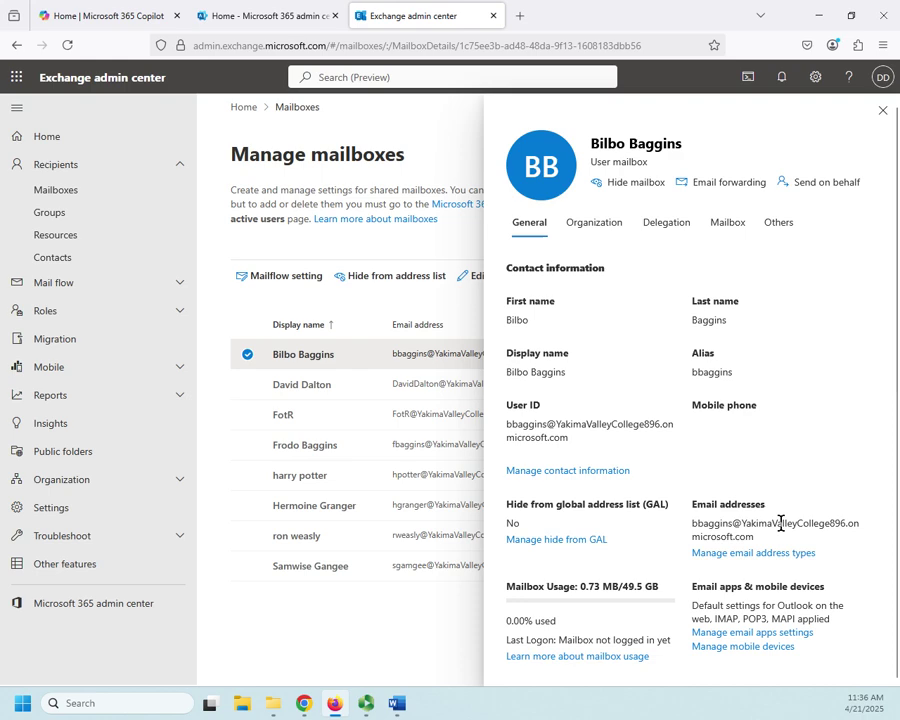
Step: Examine the mailbox's email address types and the domain choices for a new SMTP address, and close without adding one
{"action": "left_click", "coordinate": [732, 555]}
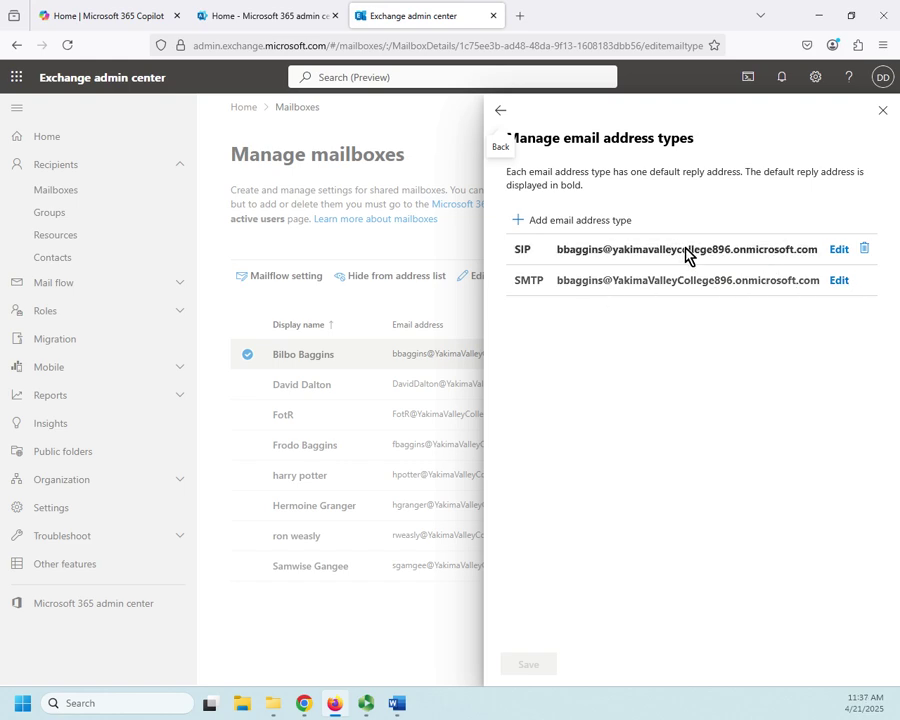
{"action": "left_click", "coordinate": [566, 221]}
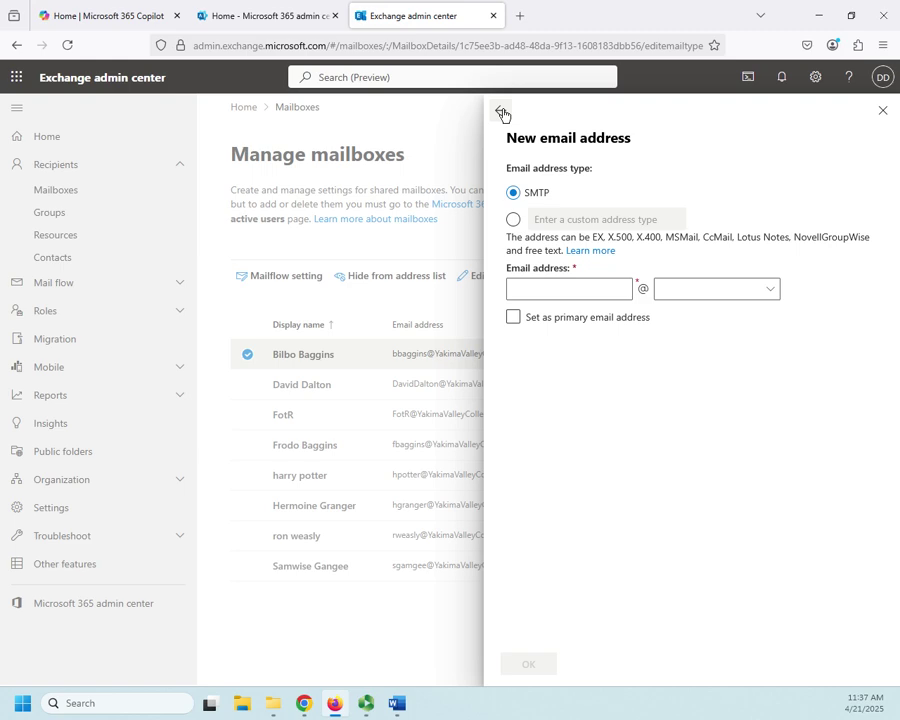
{"action": "left_click", "coordinate": [755, 292]}
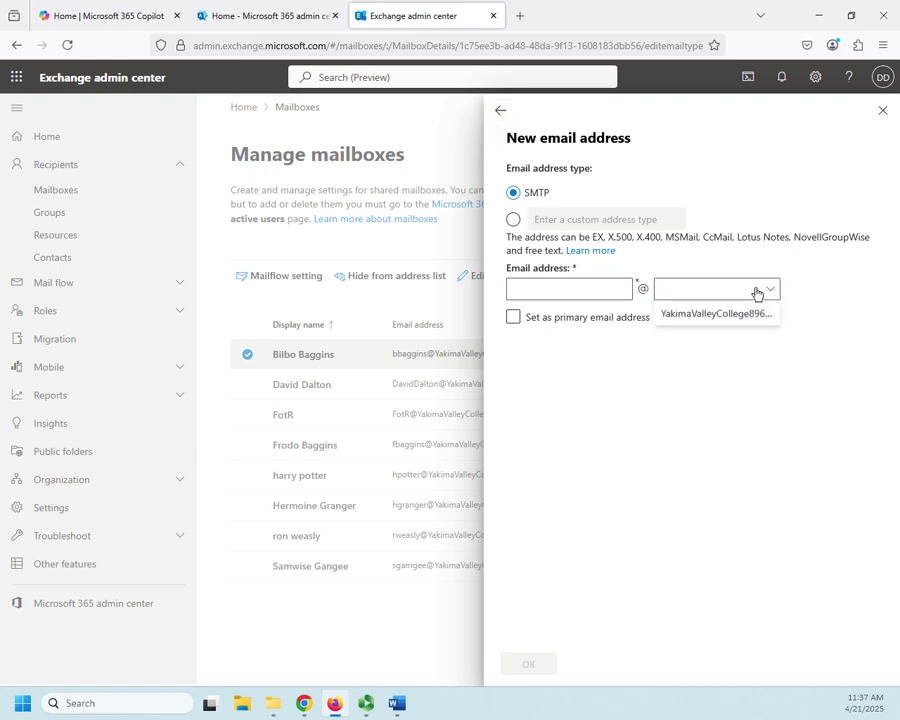
{"action": "left_click", "coordinate": [884, 112]}
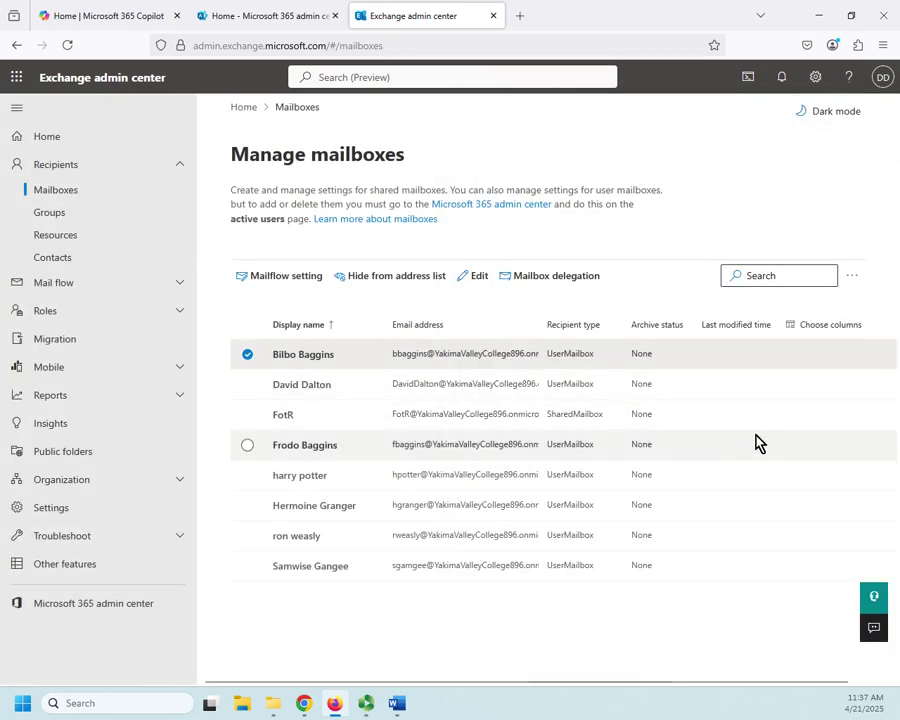
Step: Reopen the first user mailbox's details and display its email app settings
{"action": "left_click", "coordinate": [306, 356]}
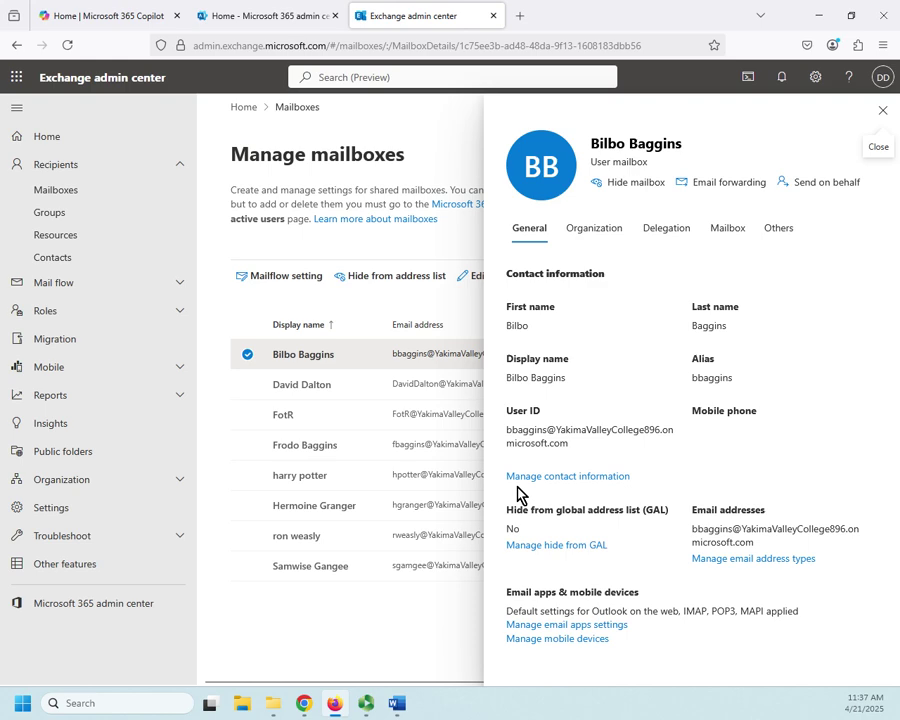
{"action": "scroll", "coordinate": [783, 490], "scroll_direction": "down", "scroll_amount": 1}
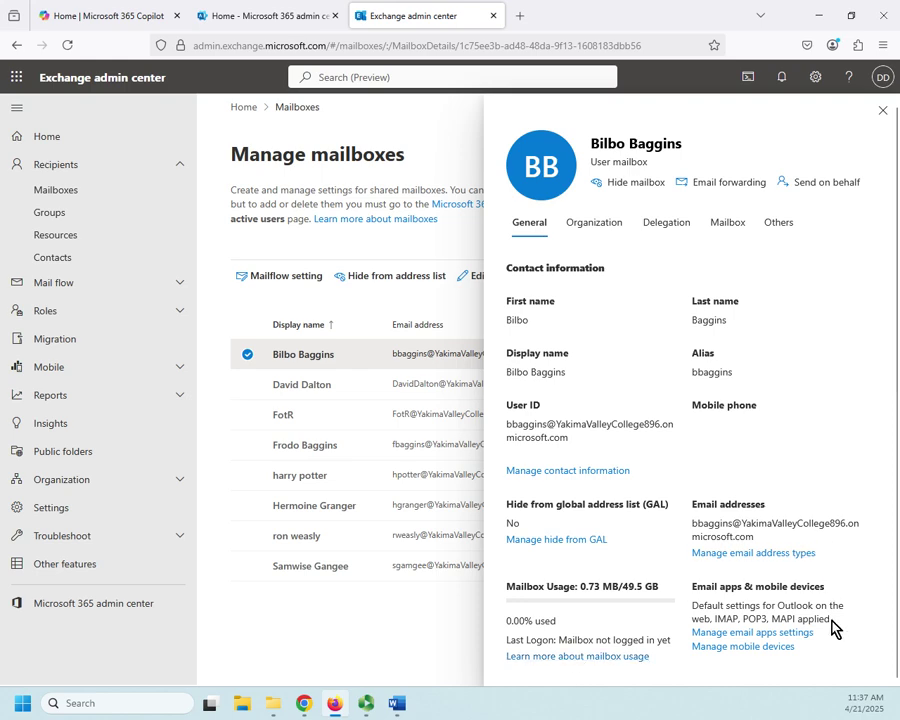
{"action": "left_click", "coordinate": [762, 633]}
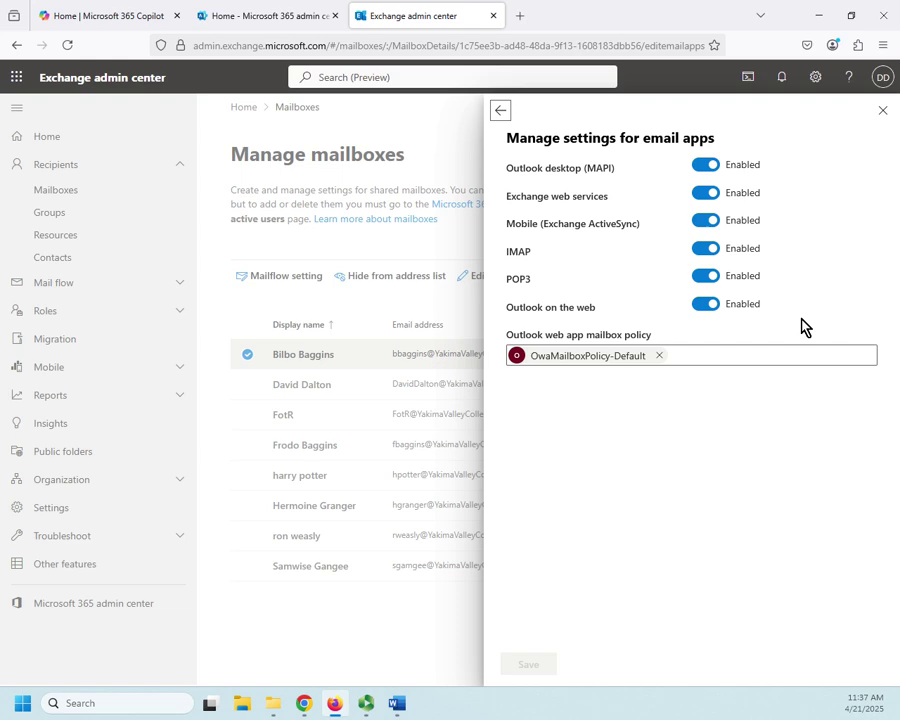
Step: Disable Outlook on the web, POP3, IMAP, Mobile (Exchange ActiveSync) and Exchange web services for the mailbox
{"action": "left_click", "coordinate": [706, 304]}
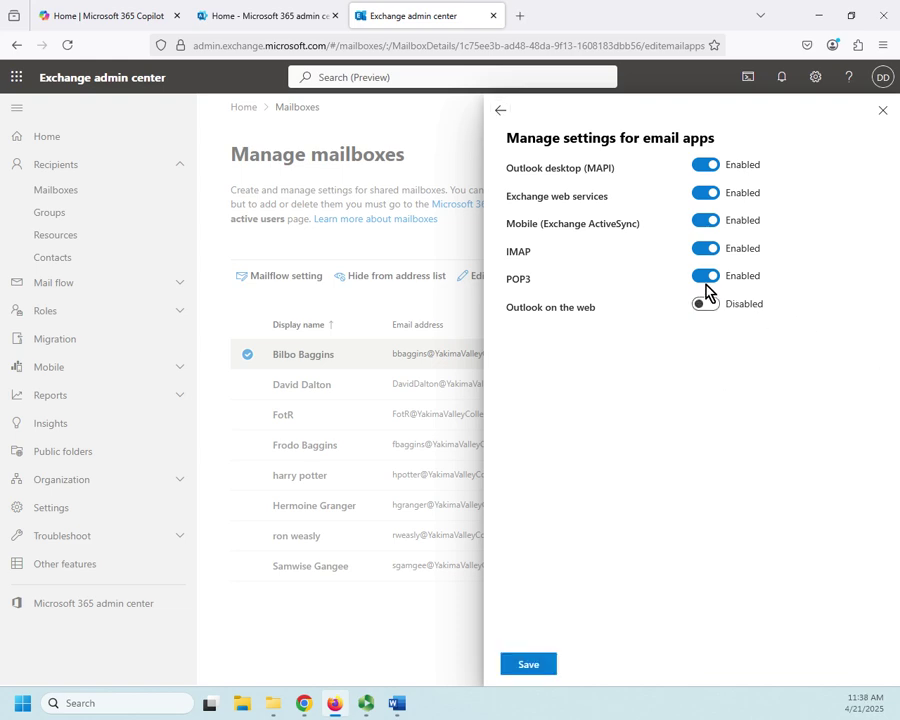
{"action": "left_click", "coordinate": [706, 276]}
{"action": "left_click", "coordinate": [705, 248]}
{"action": "left_click", "coordinate": [705, 220]}
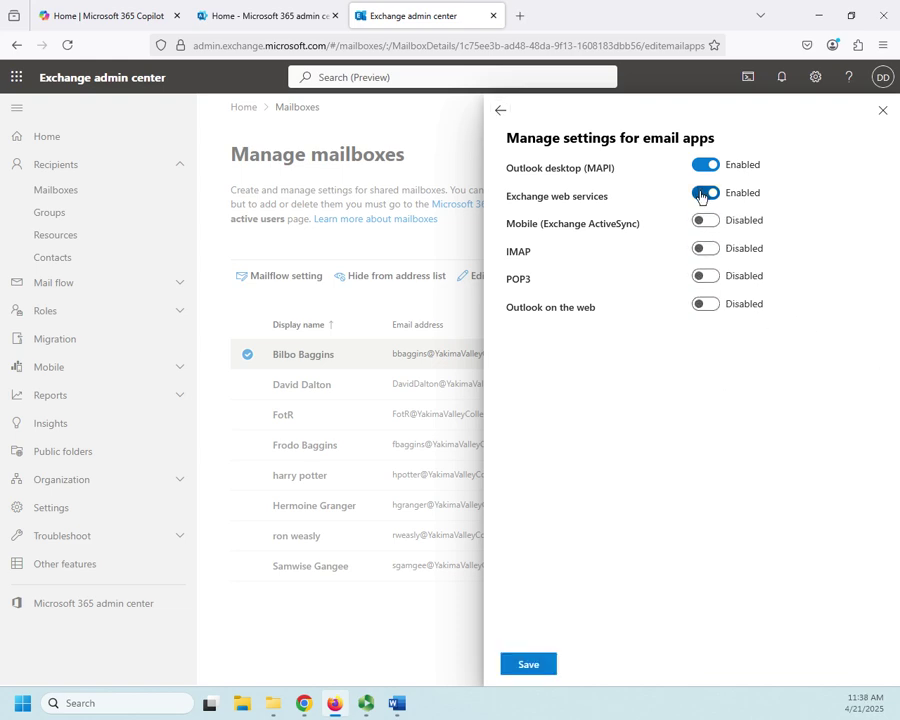
{"action": "left_click", "coordinate": [702, 195]}
Step: Re-enable Exchange web services, Mobile (Exchange ActiveSync), IMAP, POP3 and Outlook on the web, and return to the mailbox details
{"action": "left_click", "coordinate": [702, 195]}
{"action": "left_click", "coordinate": [705, 220]}
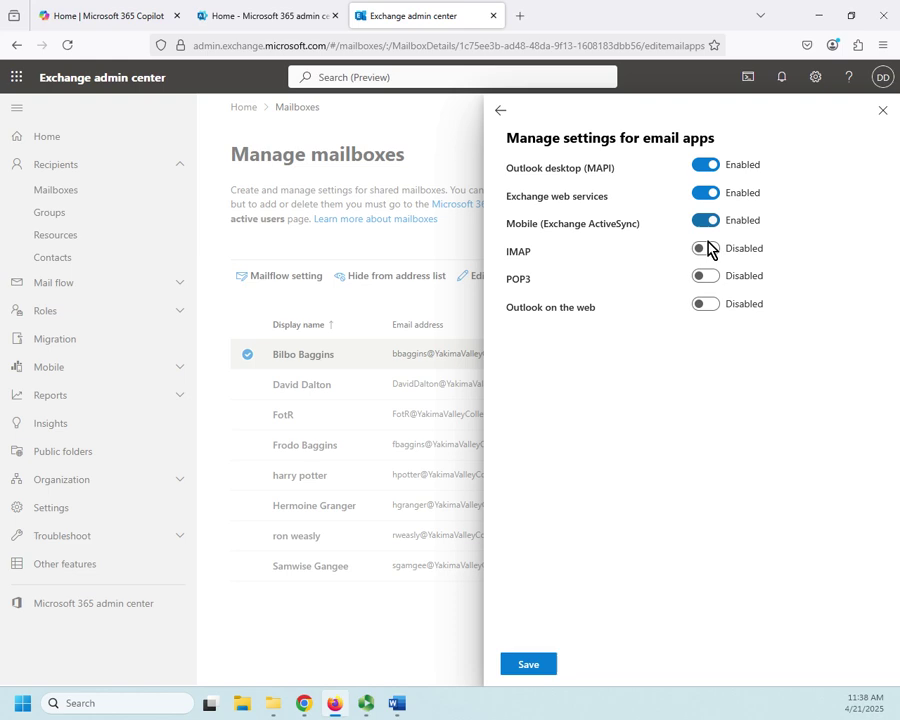
{"action": "left_click", "coordinate": [705, 248]}
{"action": "left_click", "coordinate": [706, 276]}
{"action": "left_click", "coordinate": [705, 304]}
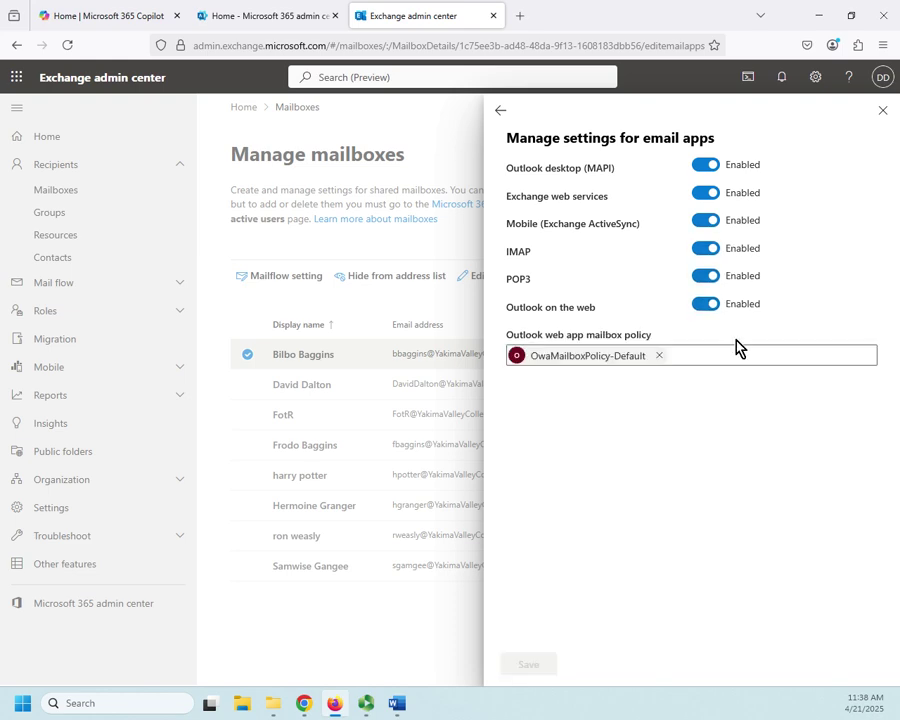
{"action": "left_click", "coordinate": [502, 113]}
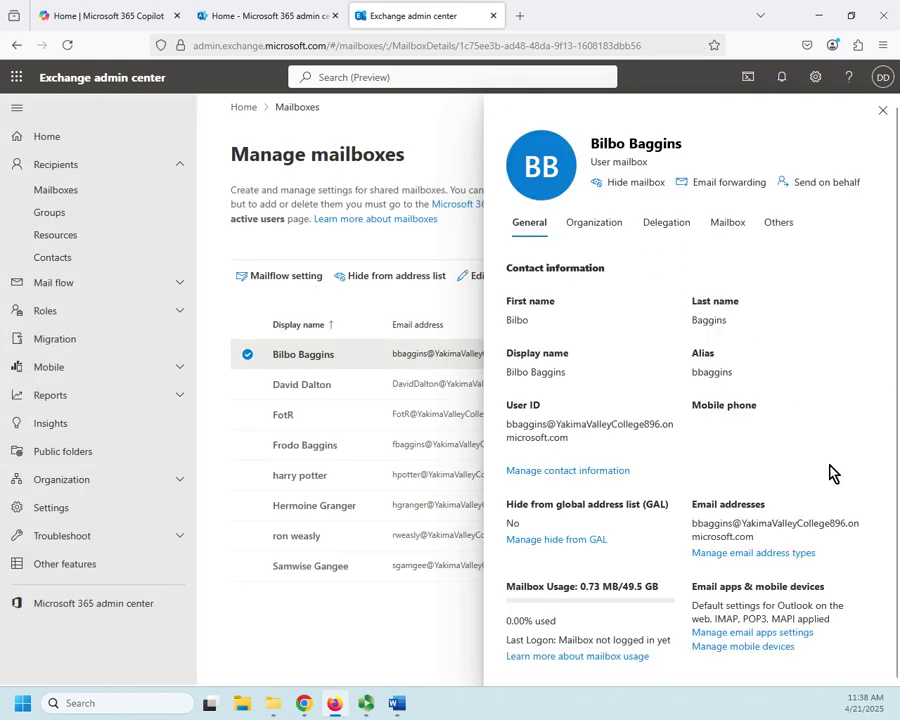
Step: Examine the mailbox's mobile device details and its editable organization information without changing anything
{"action": "left_click", "coordinate": [745, 648]}
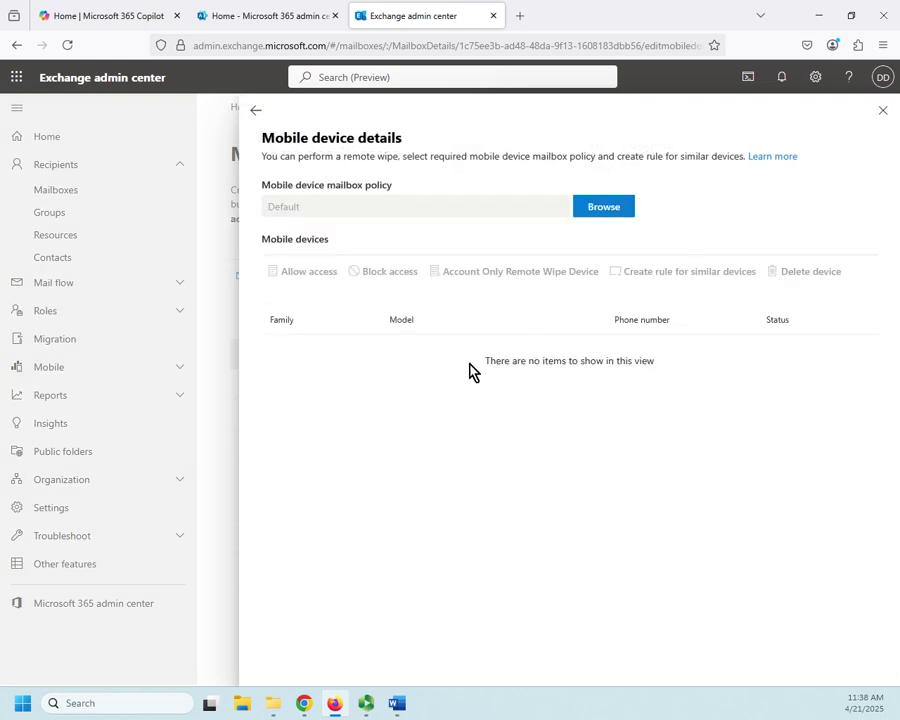
{"action": "left_click", "coordinate": [257, 113]}
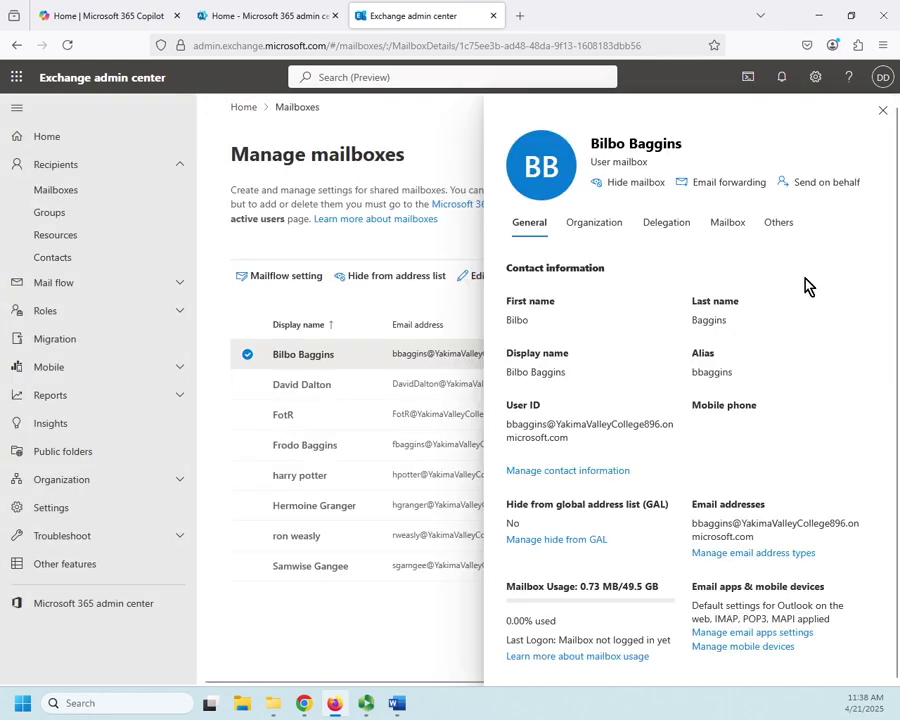
{"action": "left_click", "coordinate": [620, 229]}
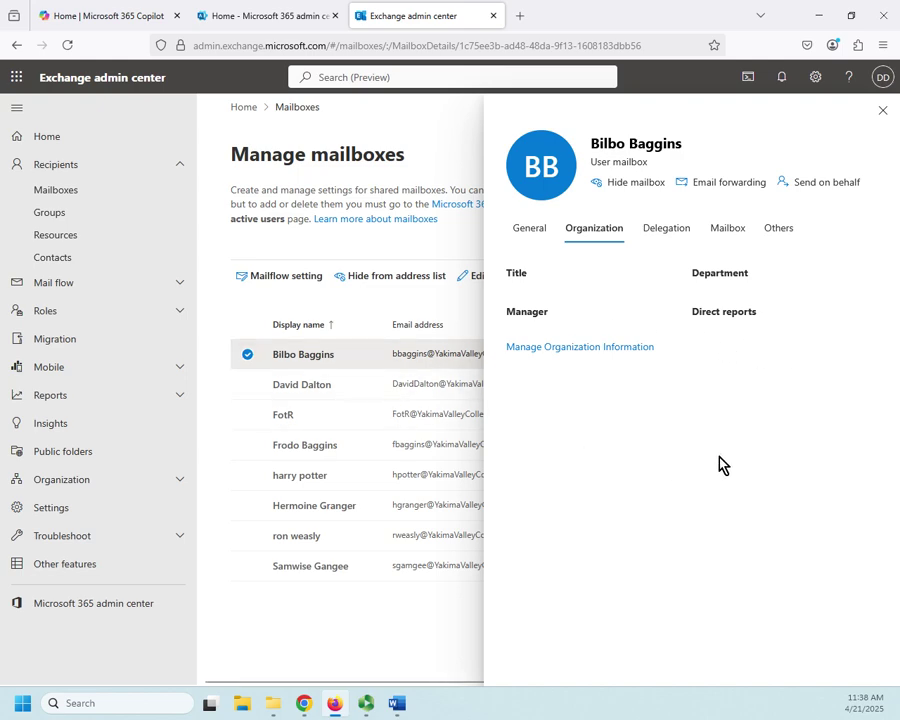
{"action": "left_click", "coordinate": [586, 348]}
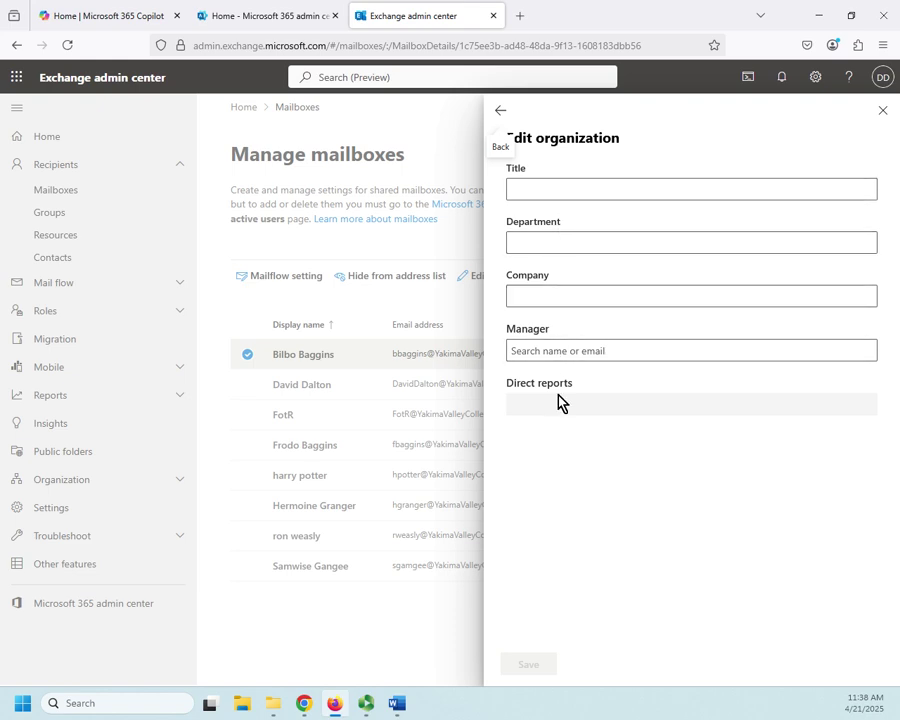
{"action": "left_click", "coordinate": [502, 114]}
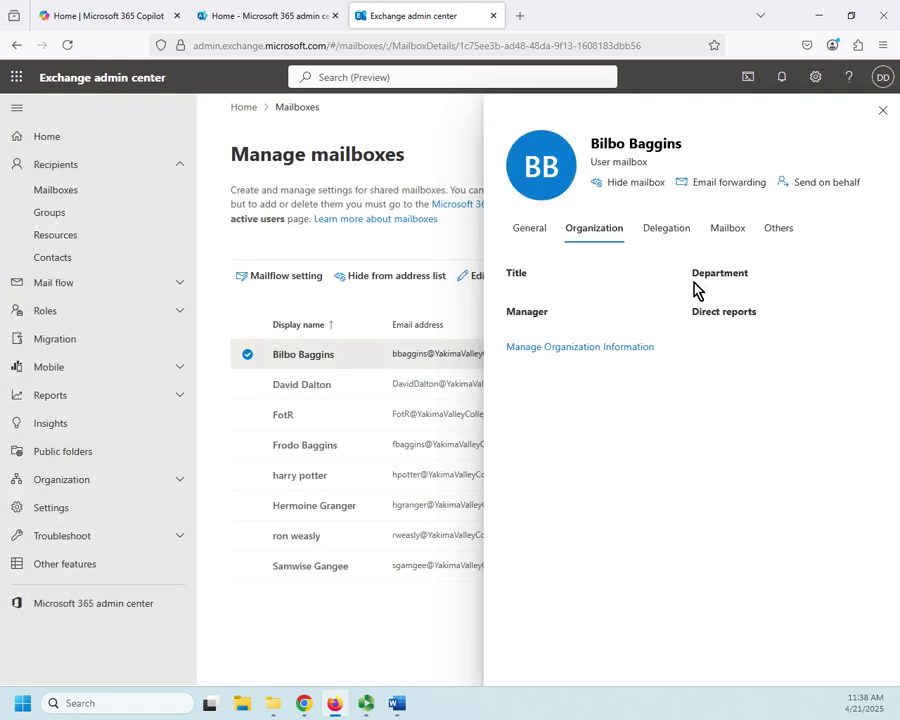
Step: Grant the Send as permission on this mailbox to the second user in the delegate list and return to the delegation overview
{"action": "left_click", "coordinate": [662, 232]}
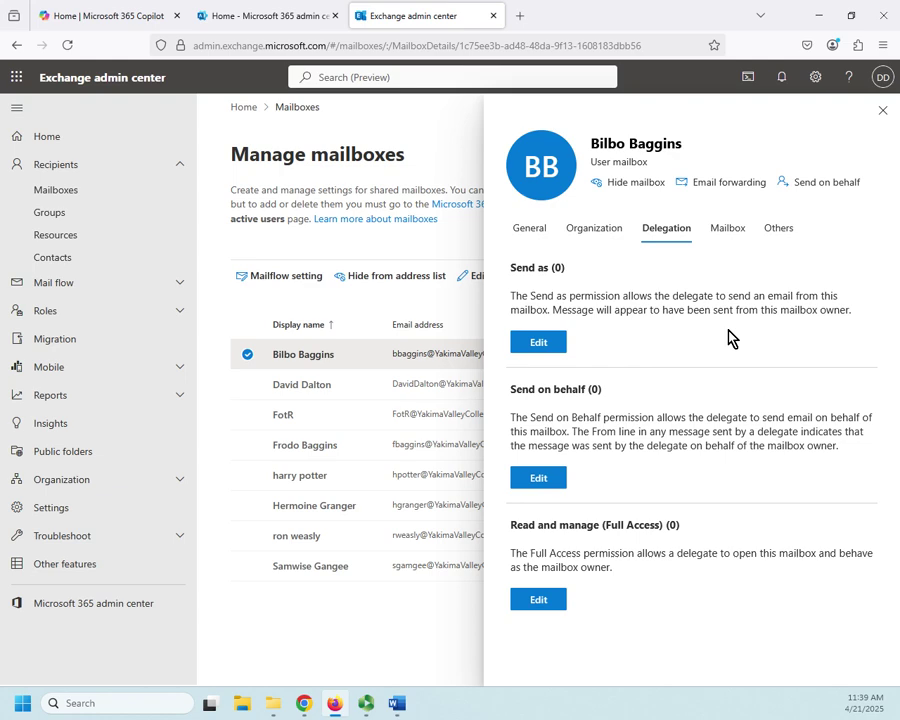
{"action": "left_click", "coordinate": [542, 346]}
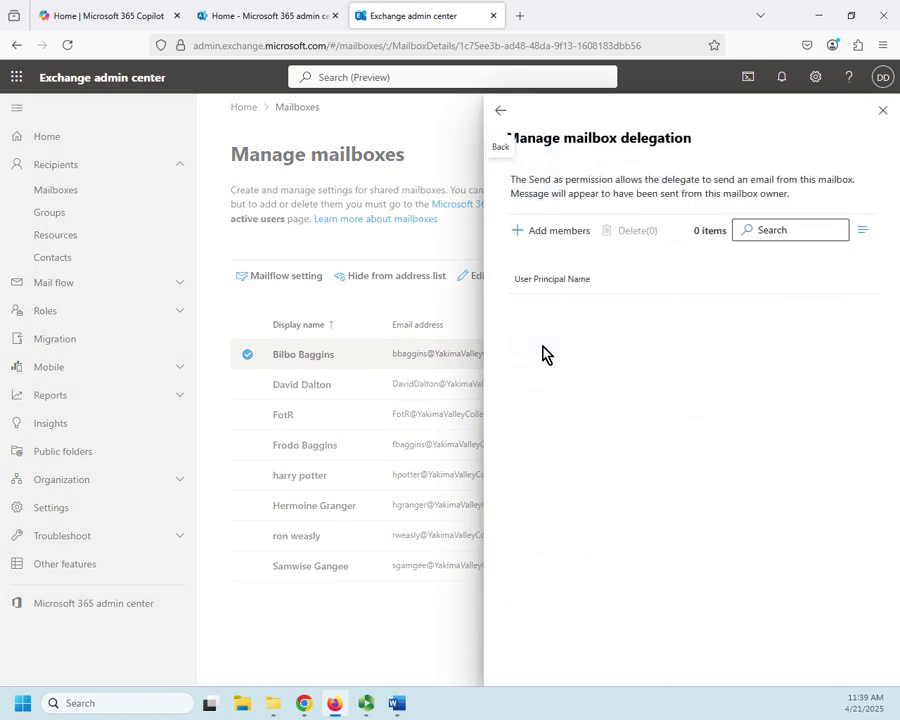
{"action": "left_click", "coordinate": [562, 232]}
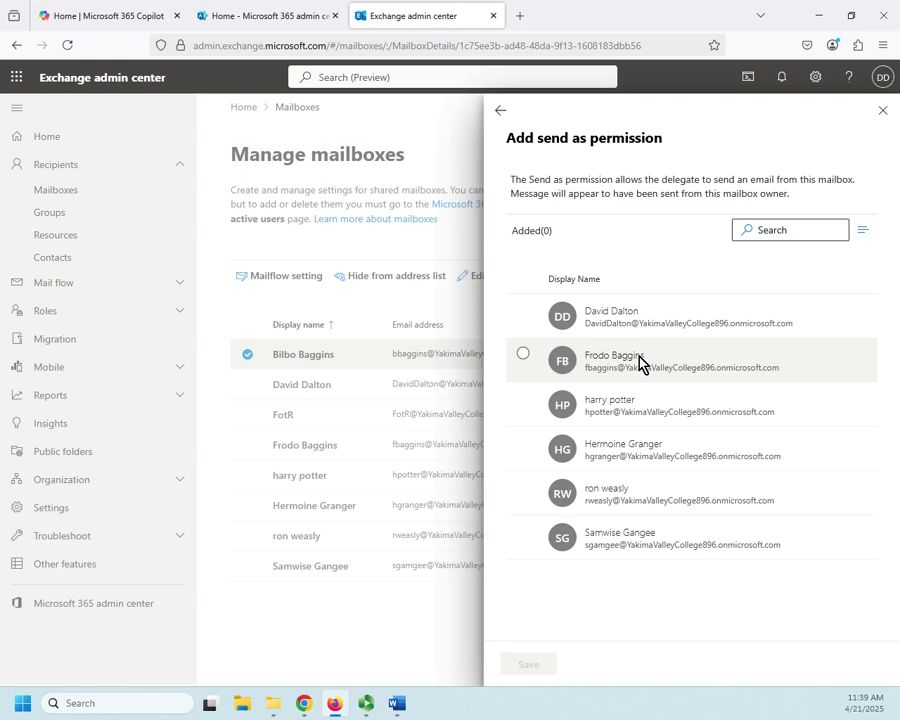
{"action": "left_click", "coordinate": [523, 354]}
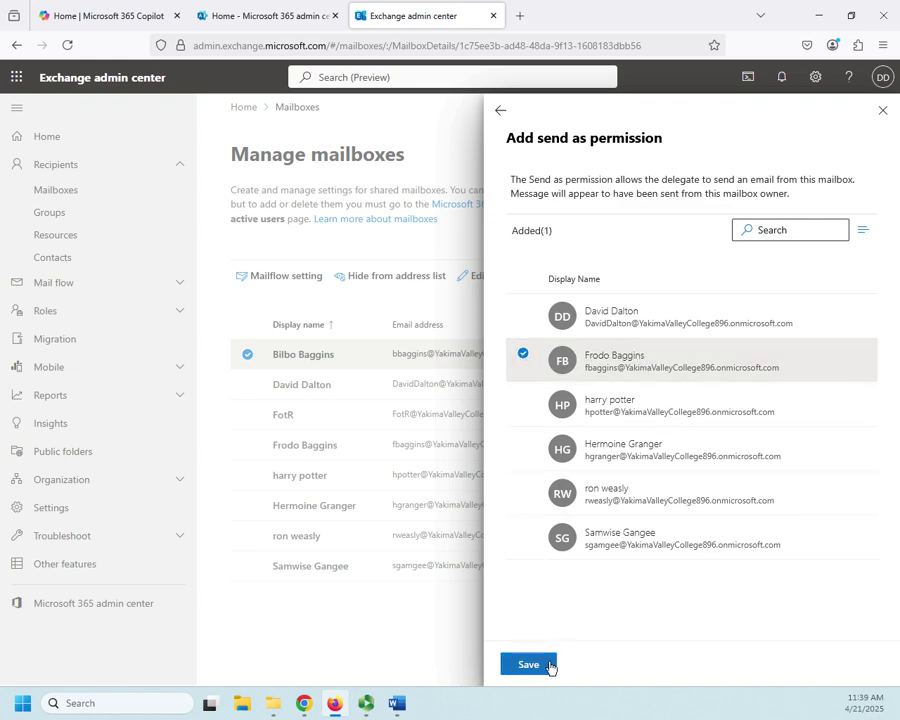
{"action": "left_click", "coordinate": [530, 664]}
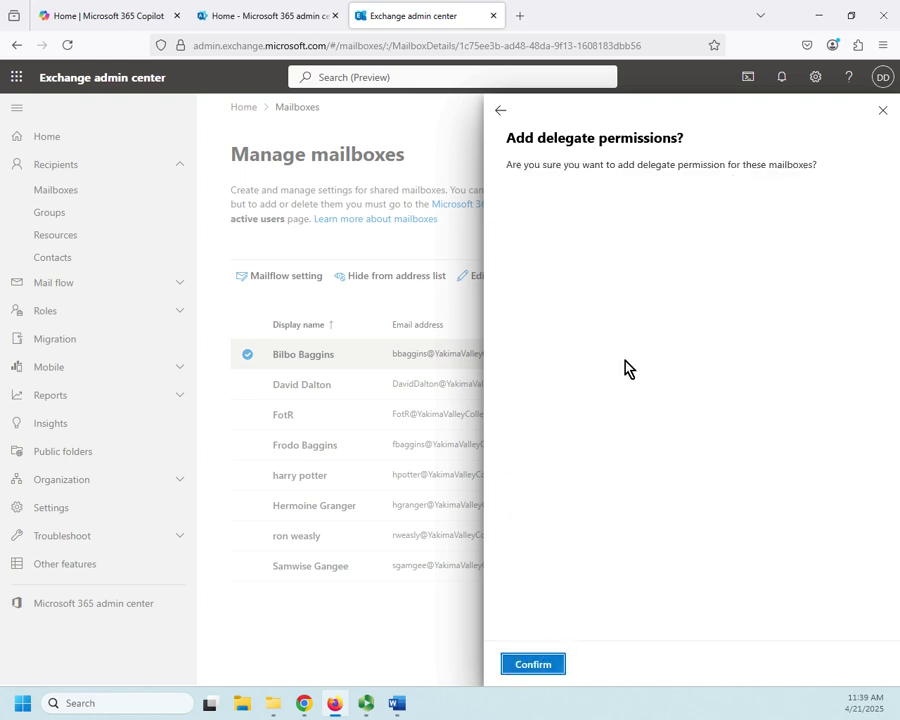
{"action": "left_click", "coordinate": [533, 668]}
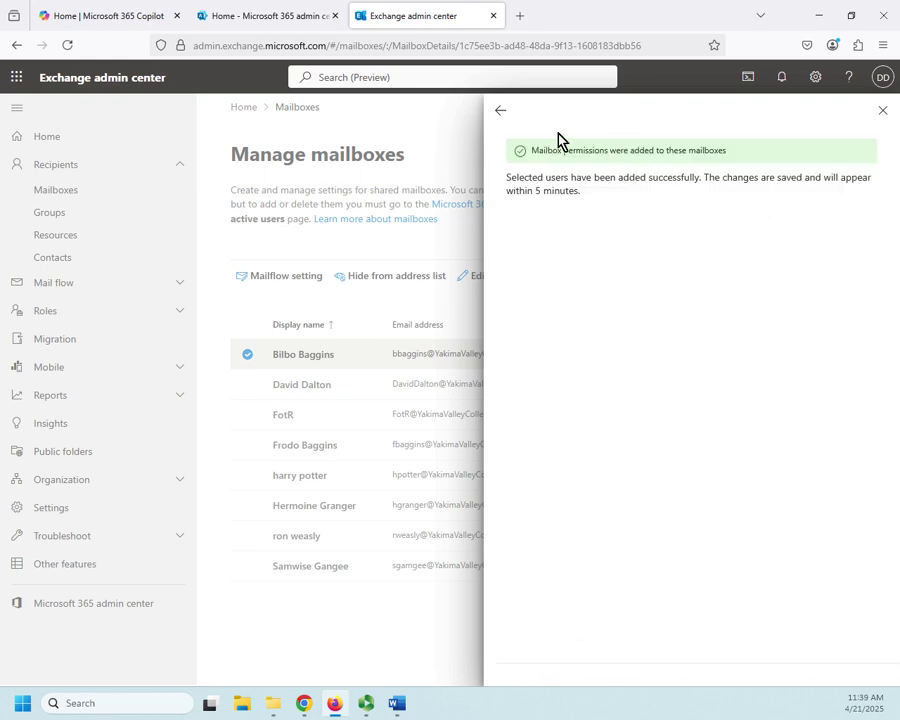
{"action": "left_click", "coordinate": [500, 111]}
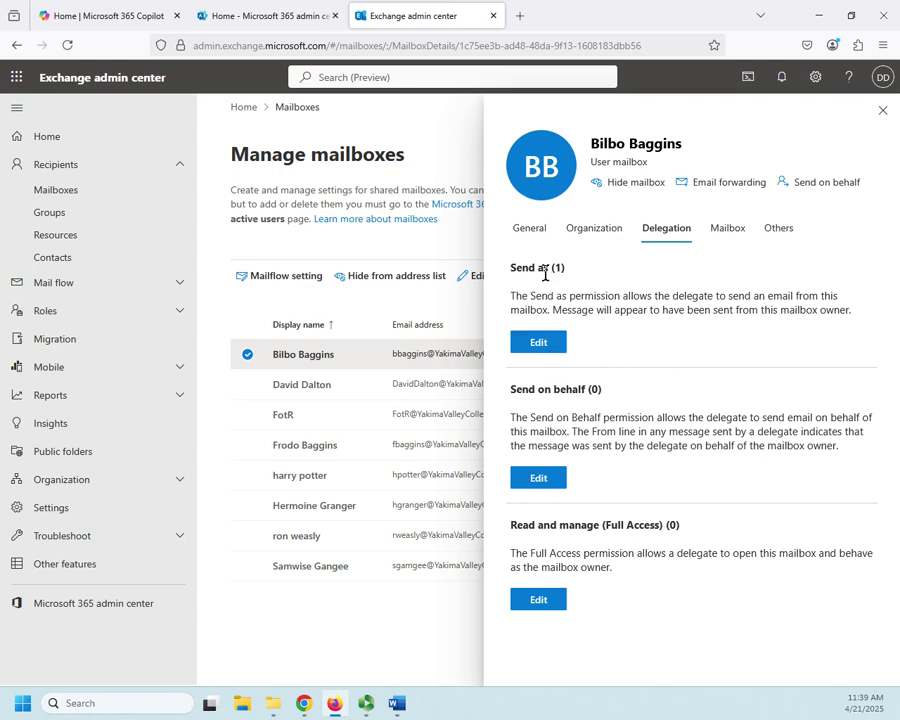
{"action": "left_click", "coordinate": [550, 342]}
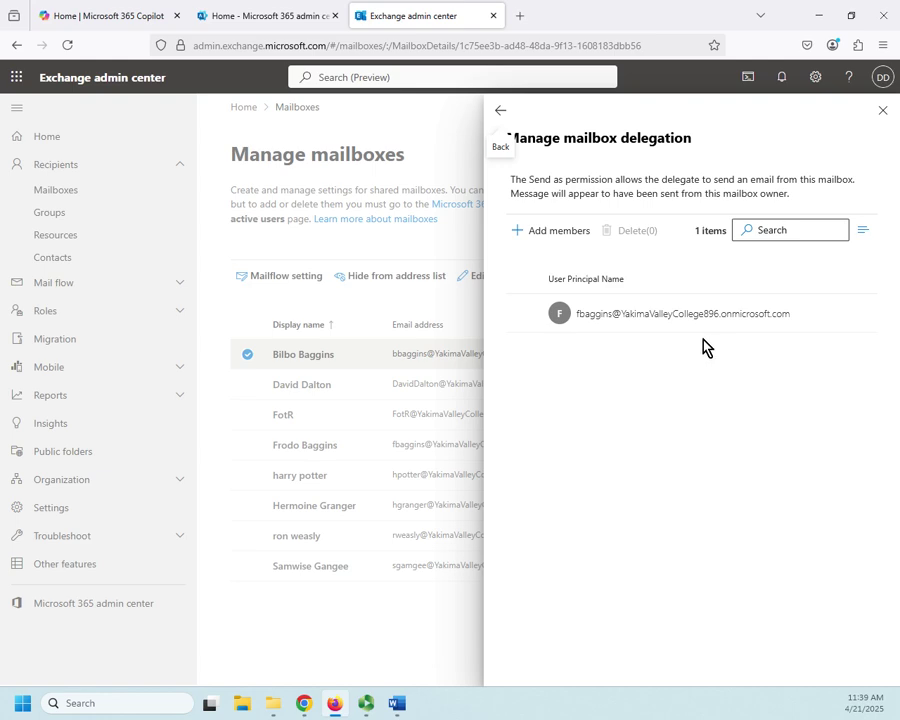
{"action": "left_click", "coordinate": [690, 327]}
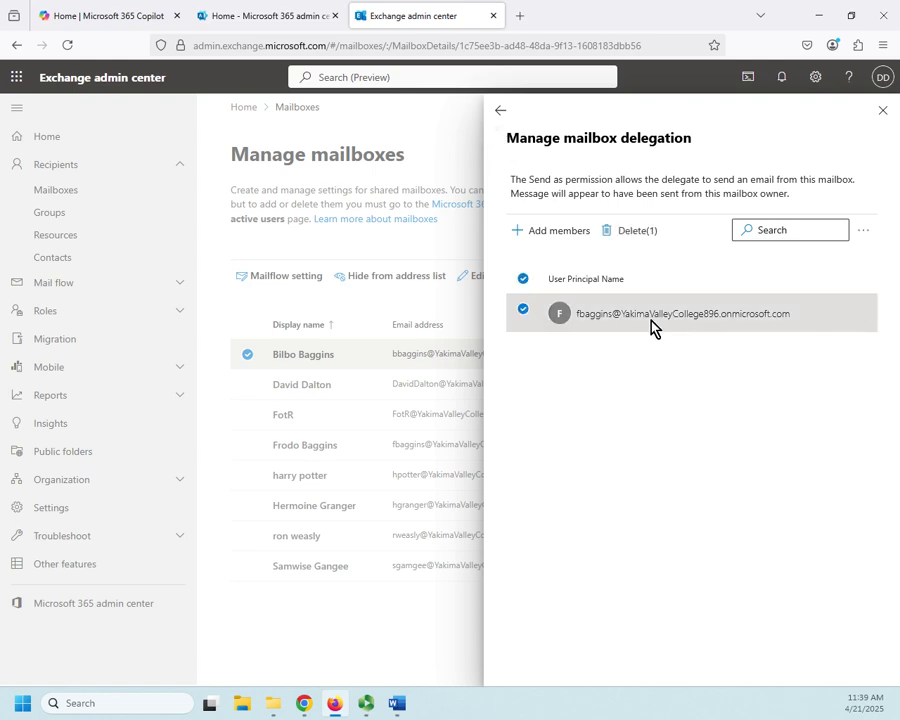
{"action": "left_click", "coordinate": [640, 231]}
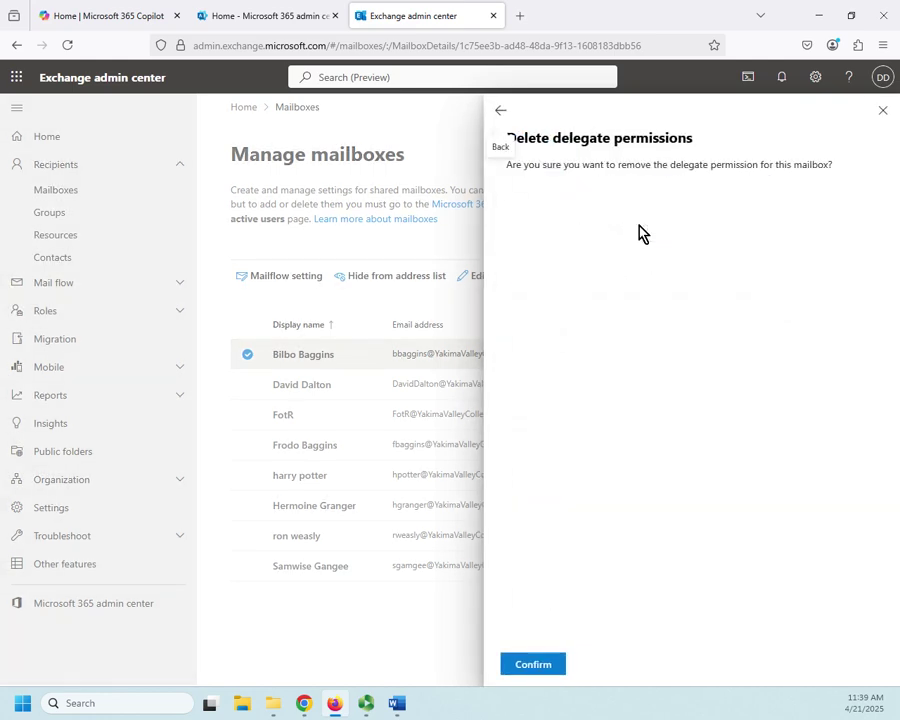
{"action": "left_click", "coordinate": [503, 113]}
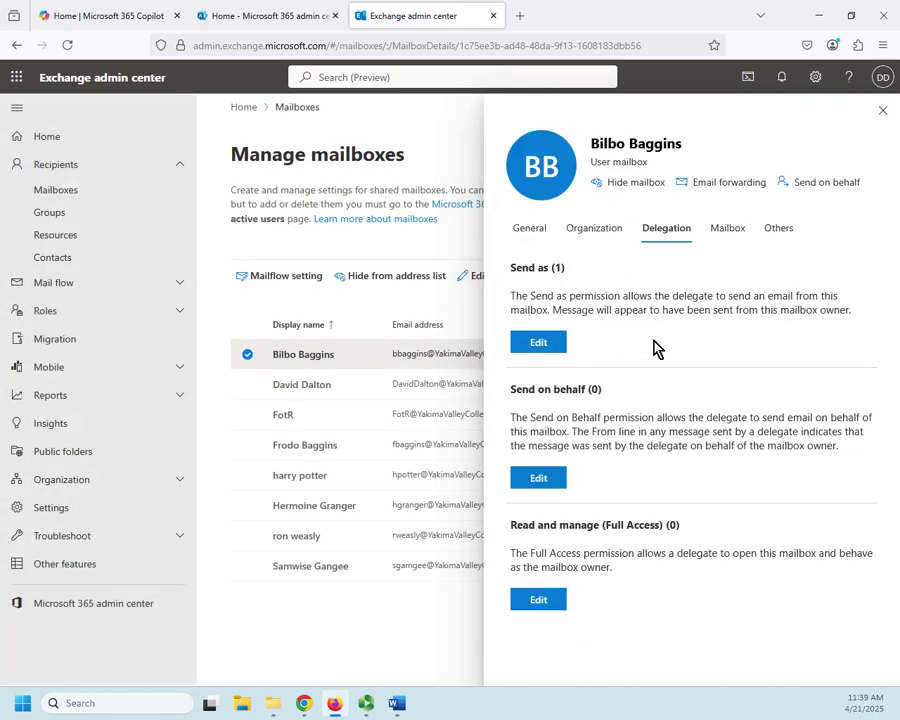
Step: Remove the delegate's Send as permission from this mailbox and return to the delegation overview
{"action": "left_click", "coordinate": [550, 343]}
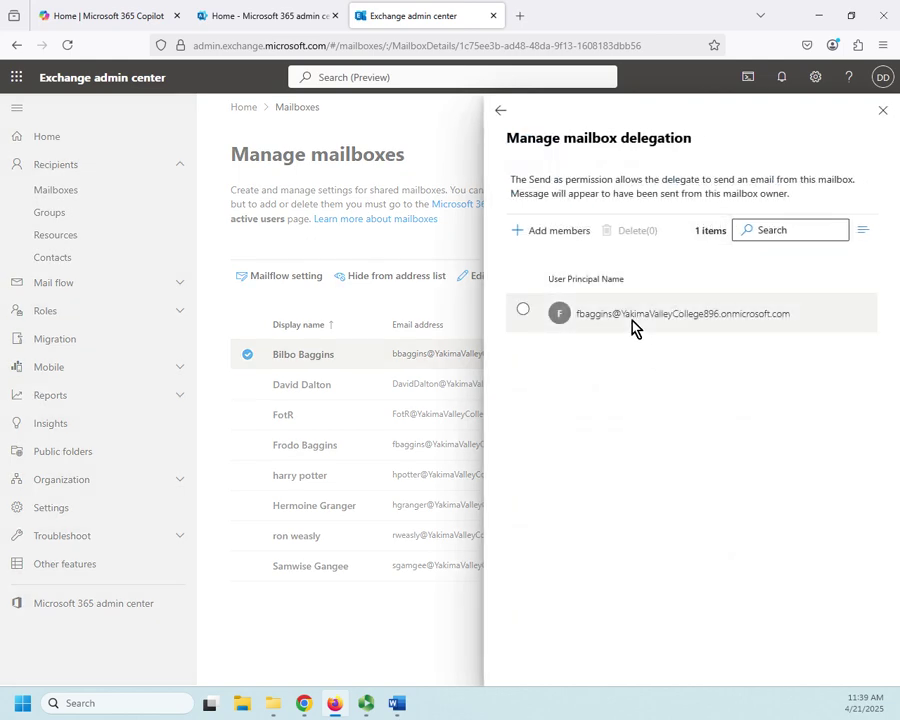
{"action": "left_click", "coordinate": [522, 313]}
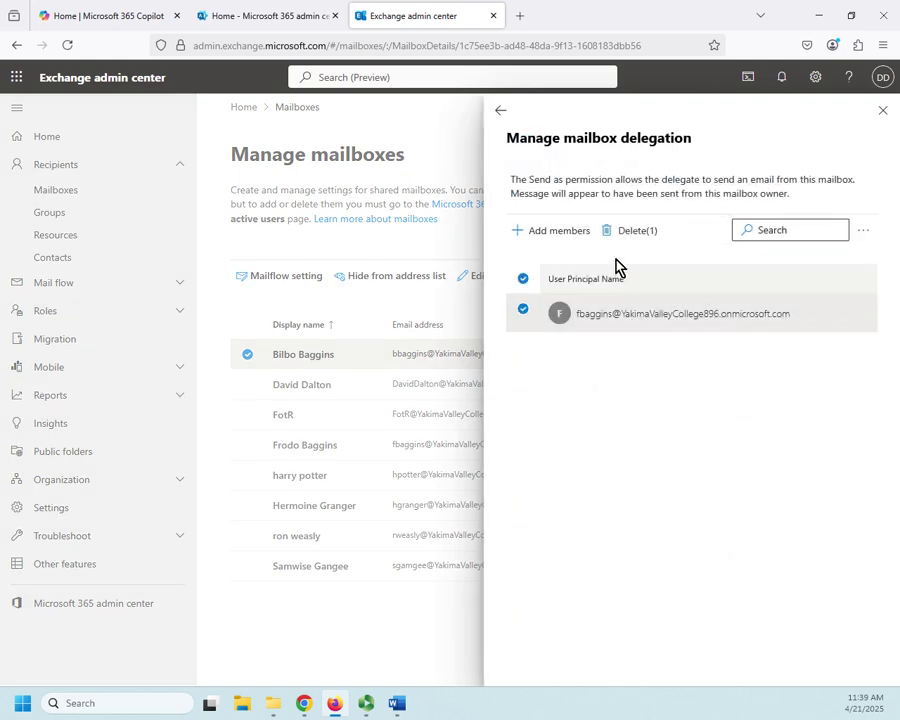
{"action": "left_click", "coordinate": [628, 230]}
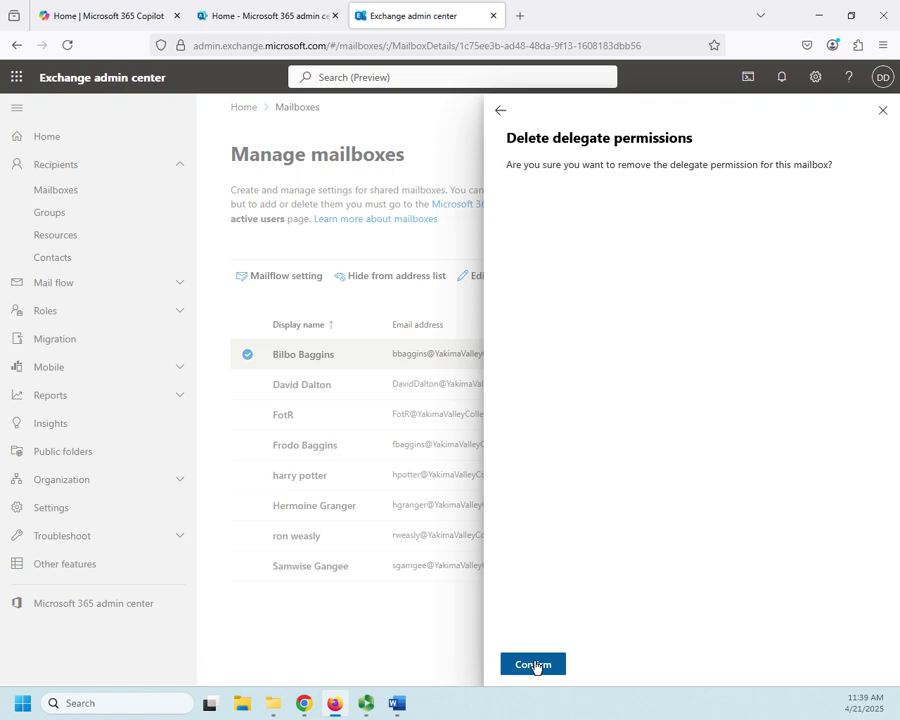
{"action": "left_click", "coordinate": [535, 664]}
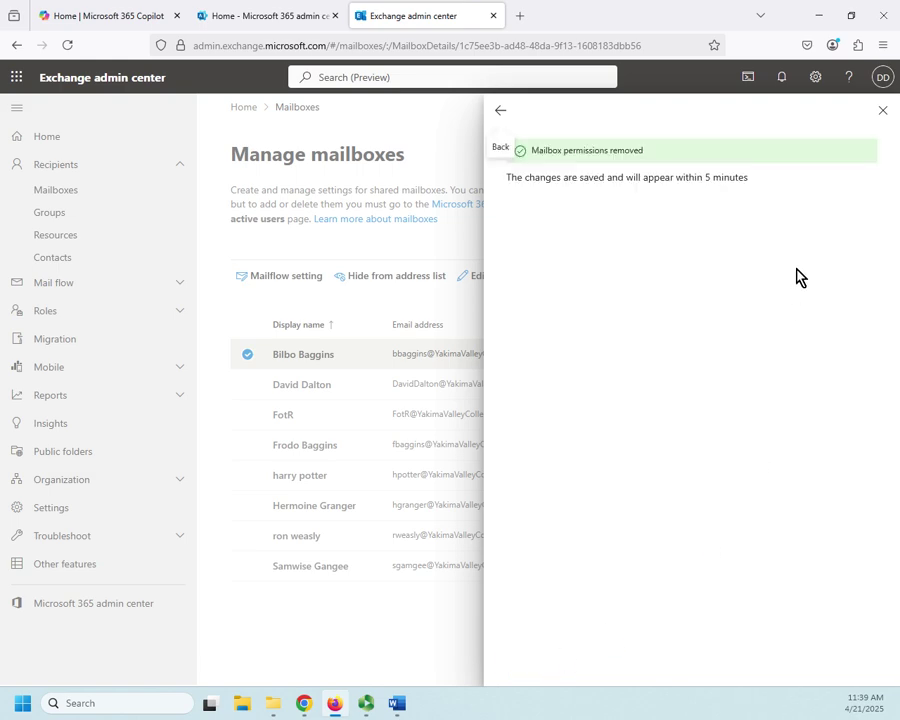
{"action": "left_click", "coordinate": [499, 112]}
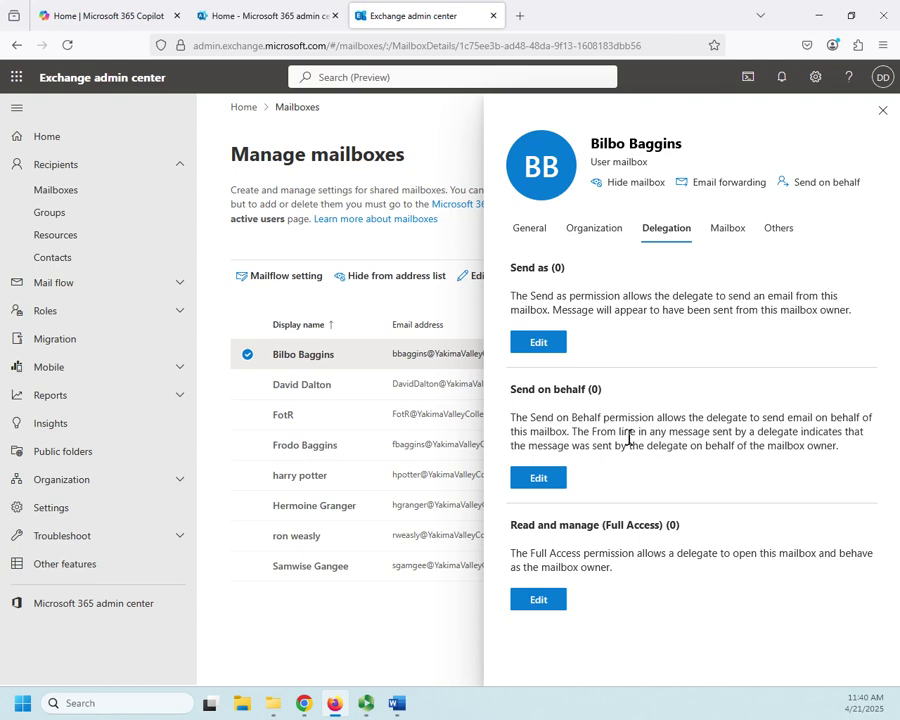
Step: Grant the Read and manage (Full Access) permission on this mailbox to the second user in the list and return to the delegation overview
{"action": "left_click_drag", "start_coordinate": [572, 431], "coordinate": [805, 462]}
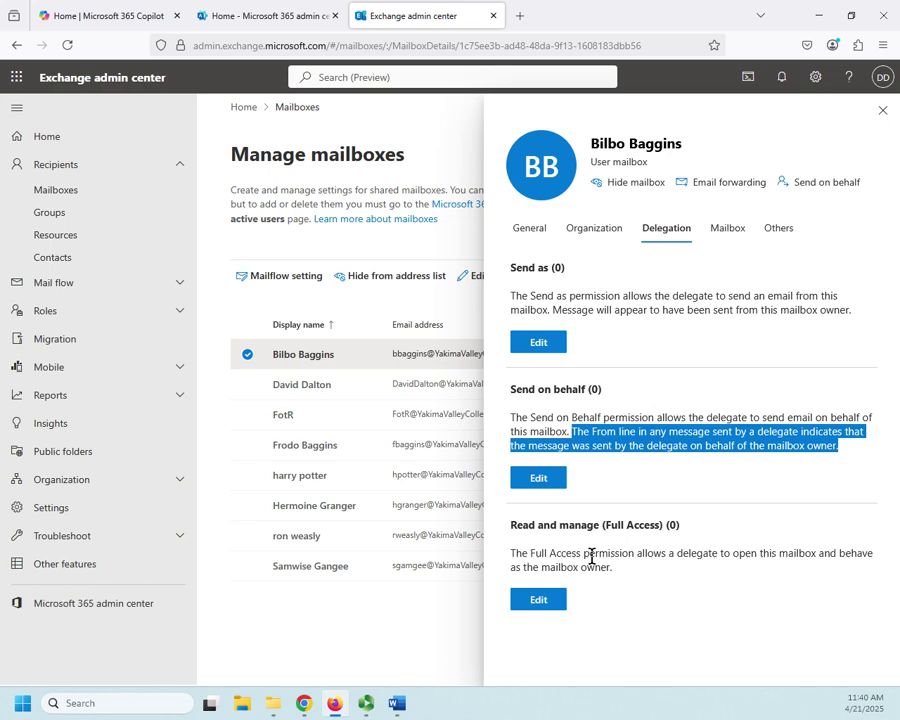
{"action": "left_click", "coordinate": [546, 603]}
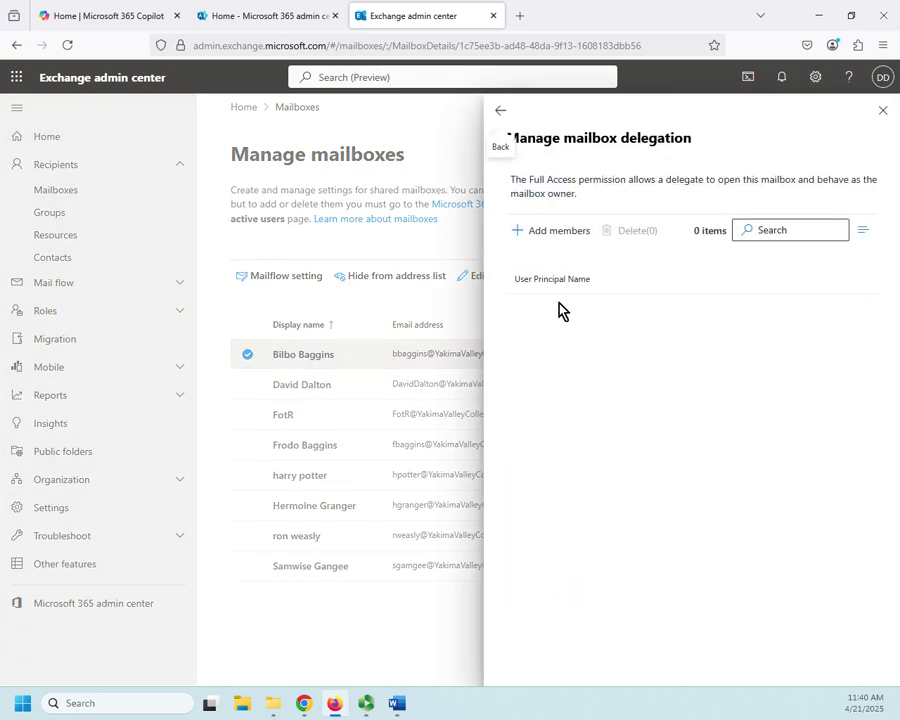
{"action": "left_click", "coordinate": [538, 229]}
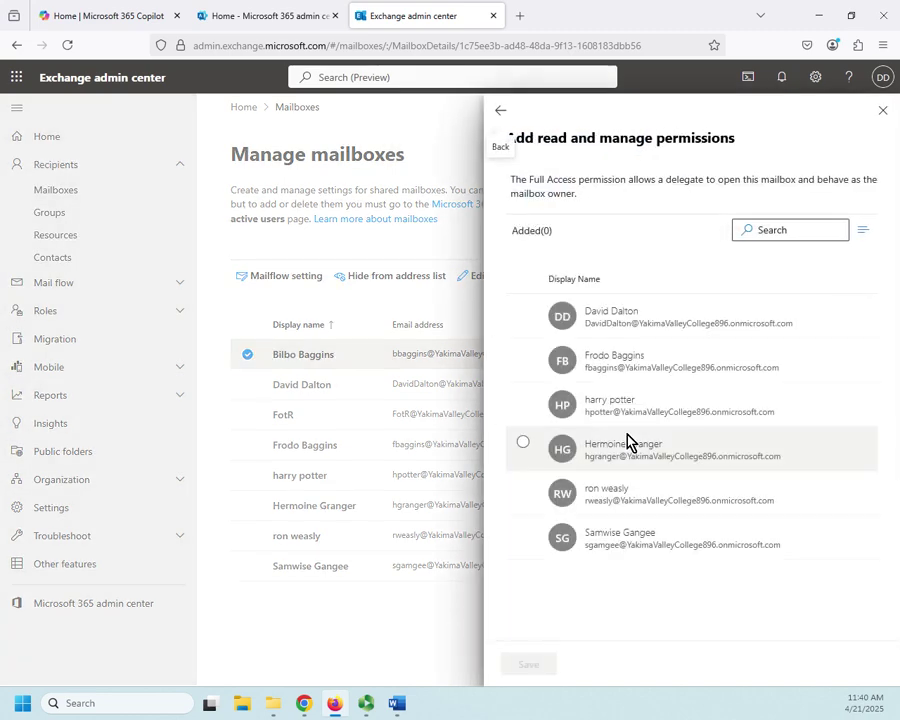
{"action": "left_click", "coordinate": [523, 353]}
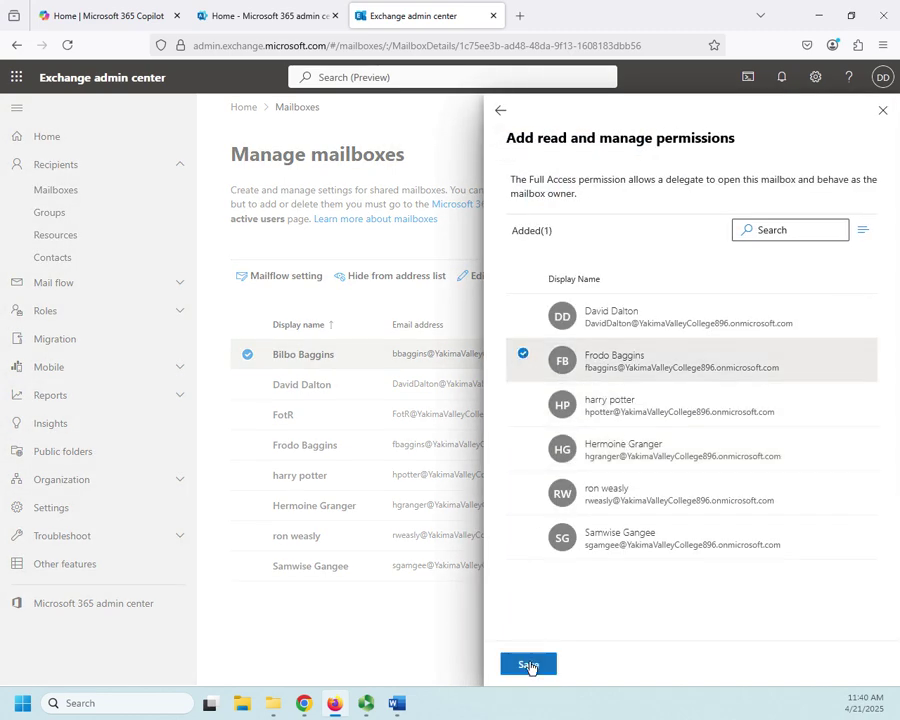
{"action": "left_click", "coordinate": [529, 665]}
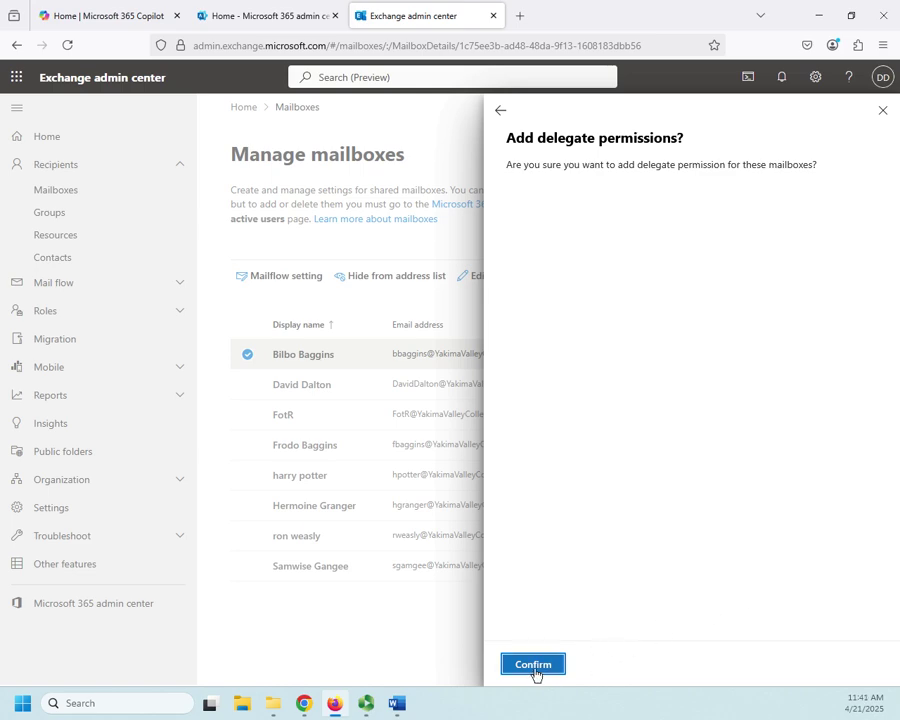
{"action": "left_click", "coordinate": [533, 667]}
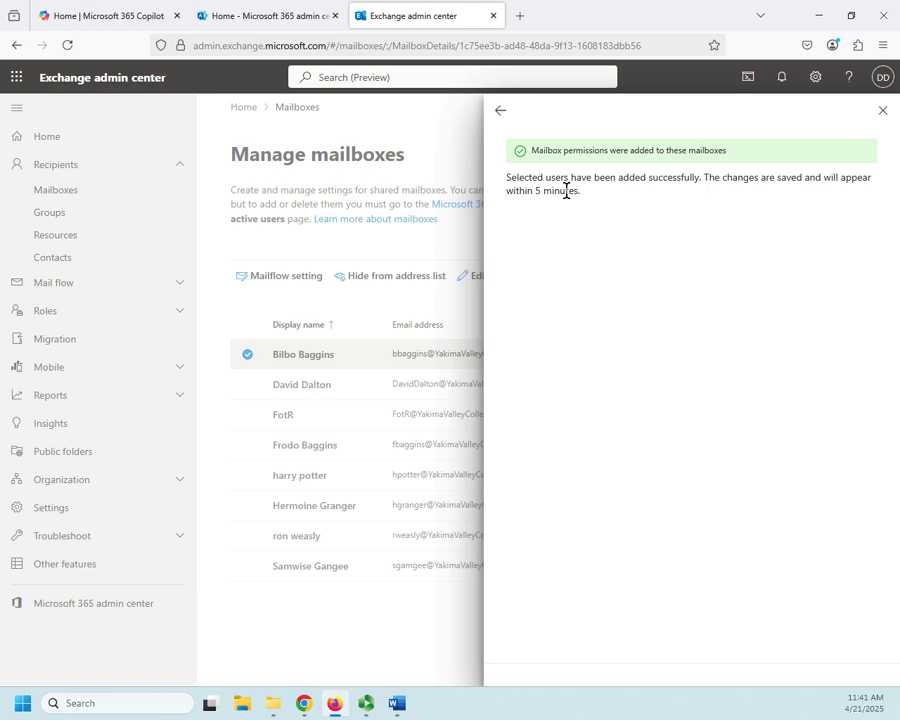
{"action": "left_click", "coordinate": [500, 111]}
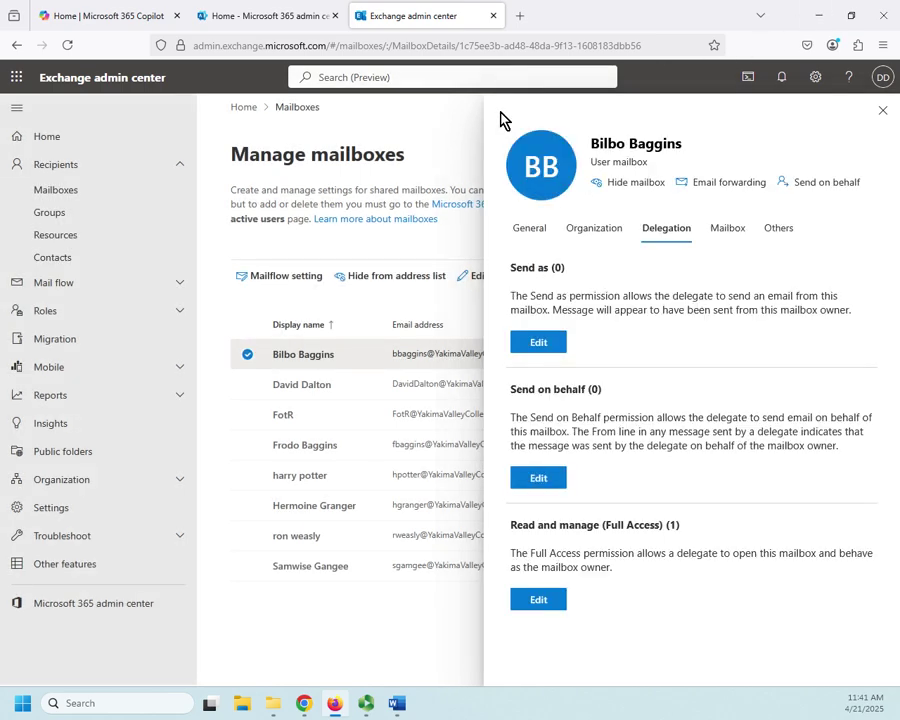
Step: Remove the delegate's Read and manage (Full Access) permission from this mailbox and return to the delegation overview
{"action": "left_click", "coordinate": [546, 604]}
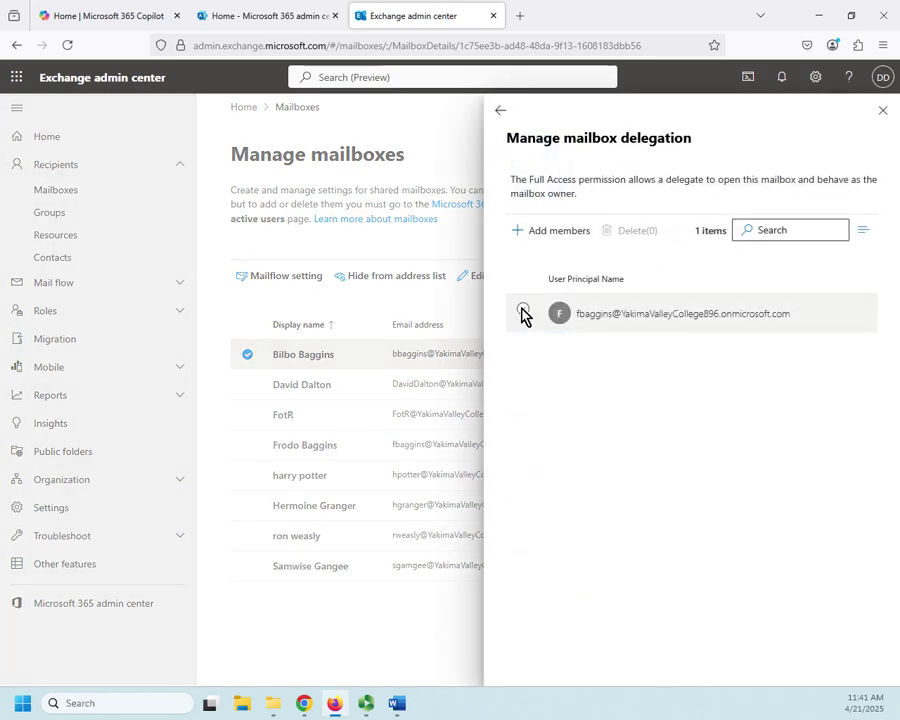
{"action": "left_click", "coordinate": [523, 311]}
{"action": "left_click", "coordinate": [652, 231]}
{"action": "left_click", "coordinate": [532, 664]}
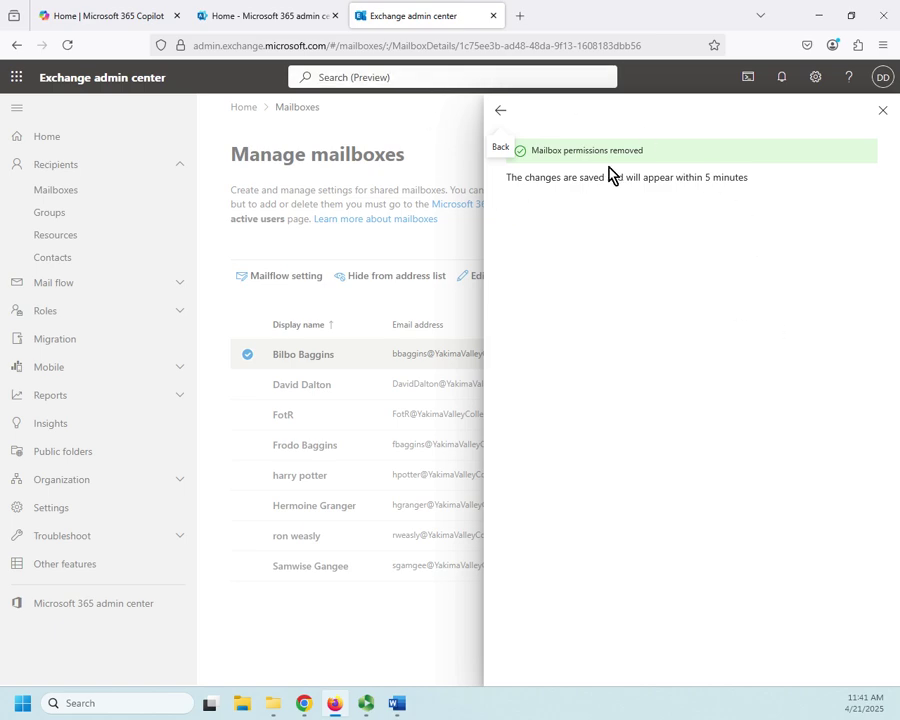
{"action": "left_click", "coordinate": [500, 110]}
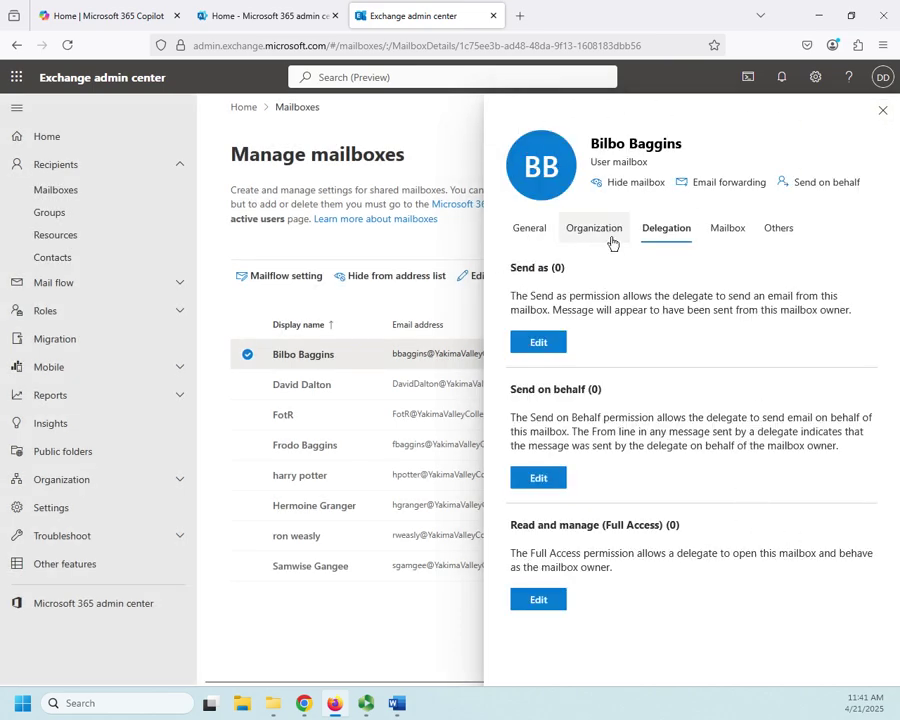
Step: Examine the mailbox's mail flow settings, including its message delivery restrictions, without changing anything
{"action": "left_click", "coordinate": [727, 236]}
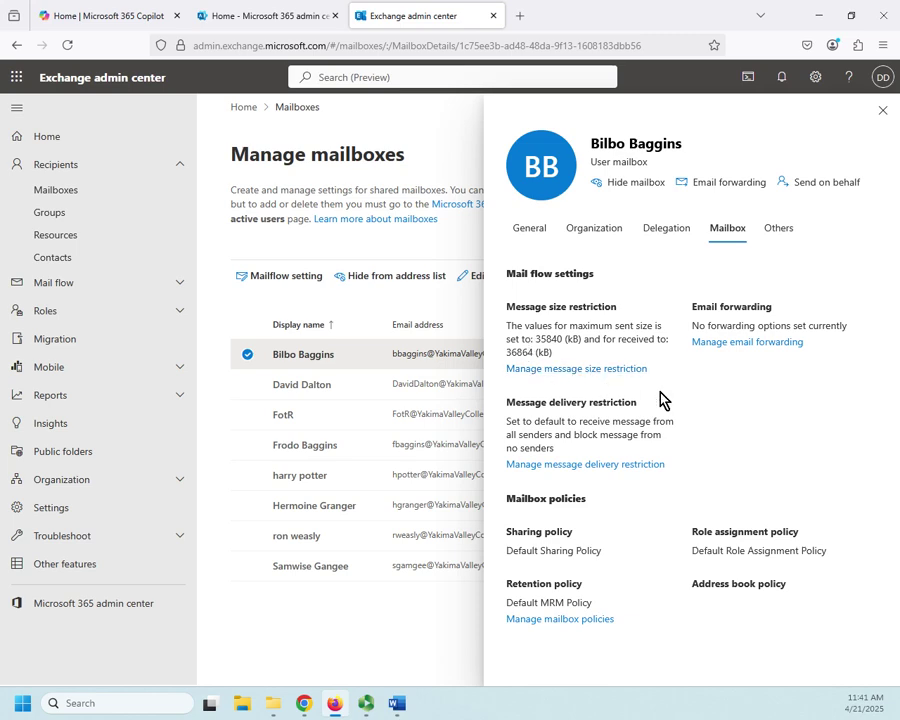
{"action": "left_click", "coordinate": [550, 465]}
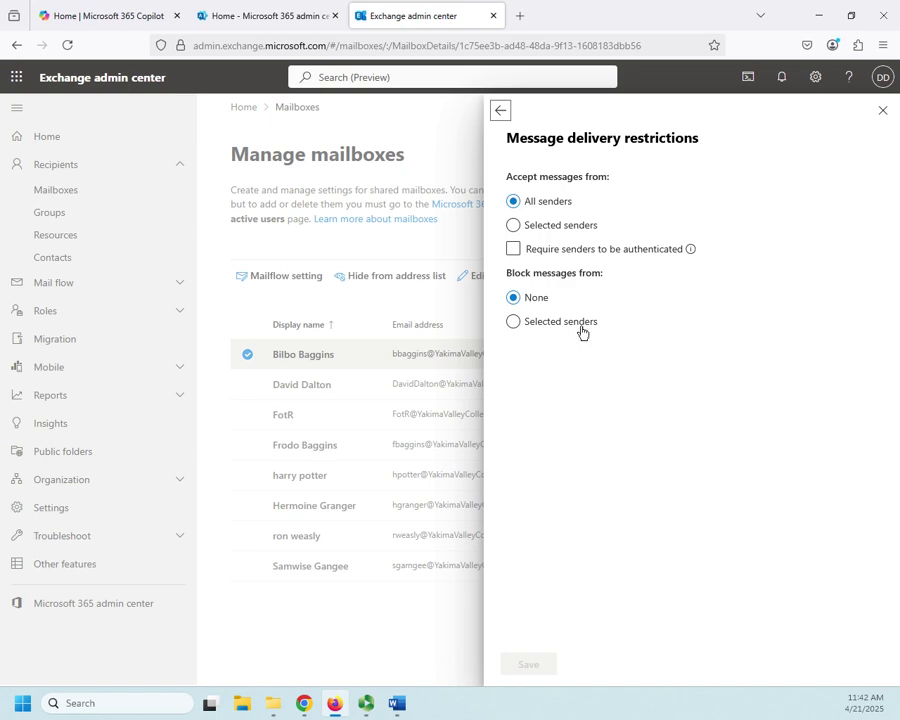
{"action": "left_click", "coordinate": [500, 110]}
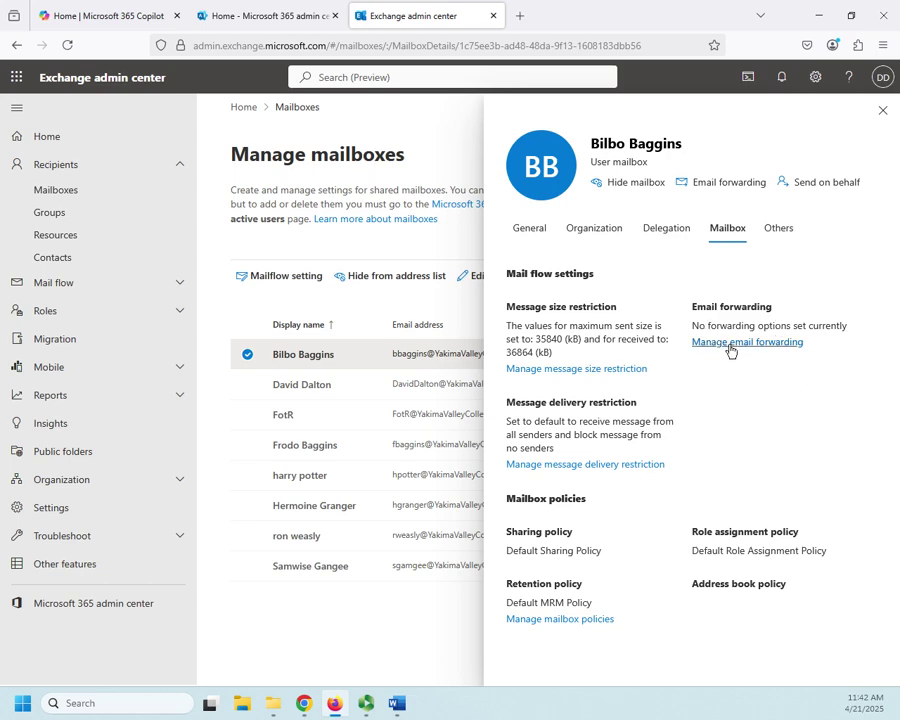
Step: Review the mailbox's mail tip and recipient limit settings without editing them, and close the mailbox details
{"action": "left_click", "coordinate": [778, 232]}
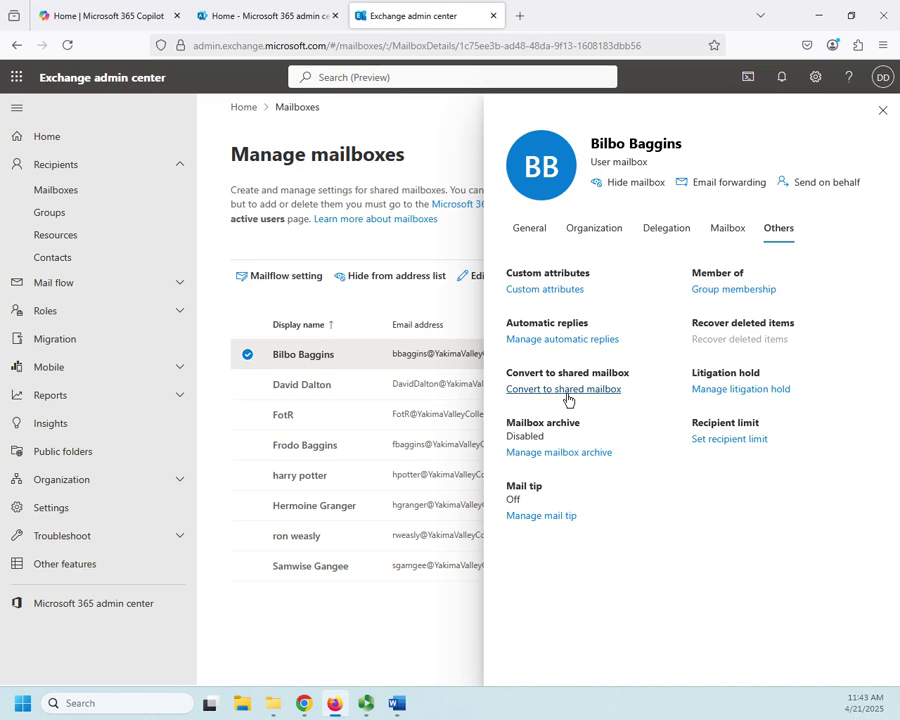
{"action": "left_click", "coordinate": [541, 516]}
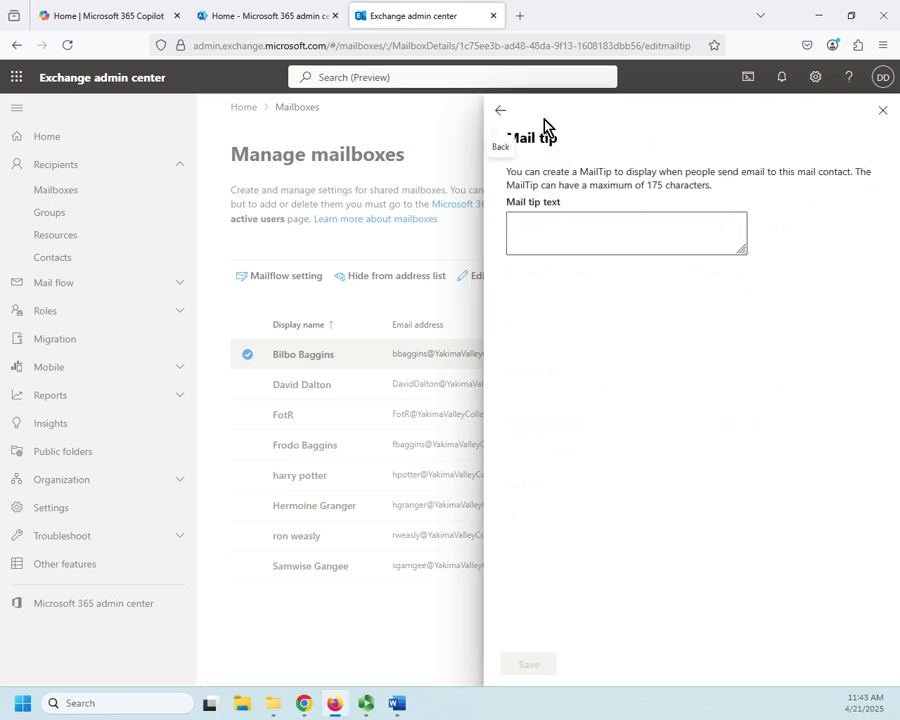
{"action": "left_click", "coordinate": [503, 114]}
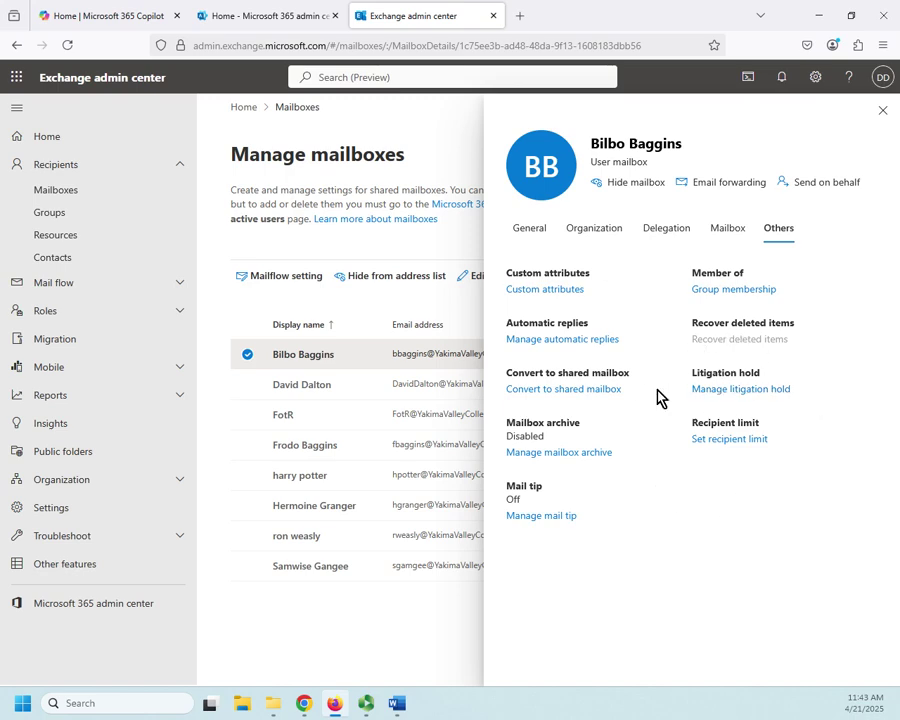
{"action": "left_click", "coordinate": [731, 443]}
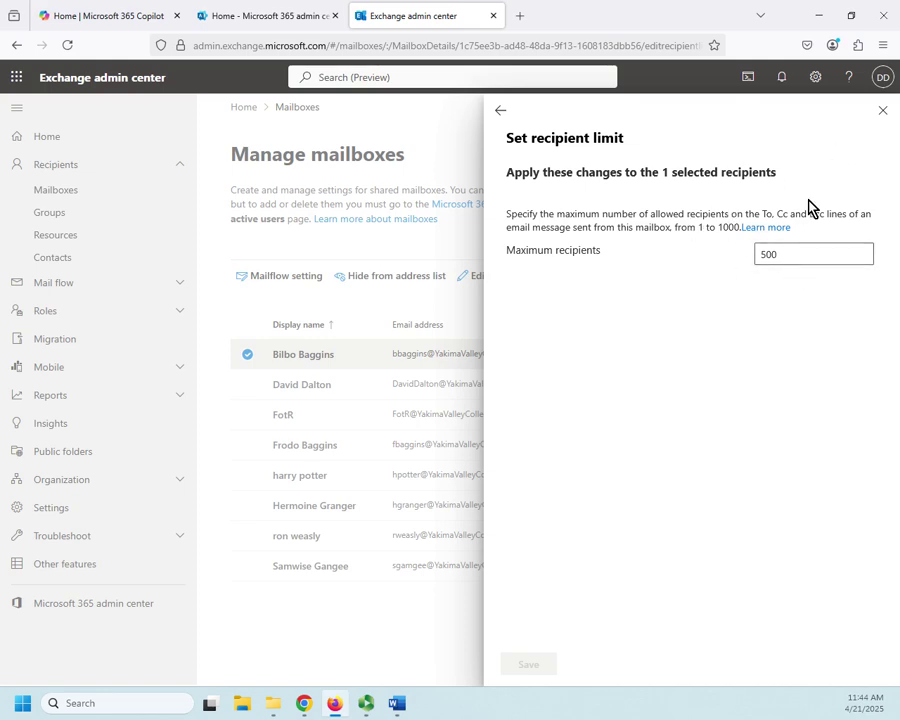
{"action": "left_click", "coordinate": [500, 110]}
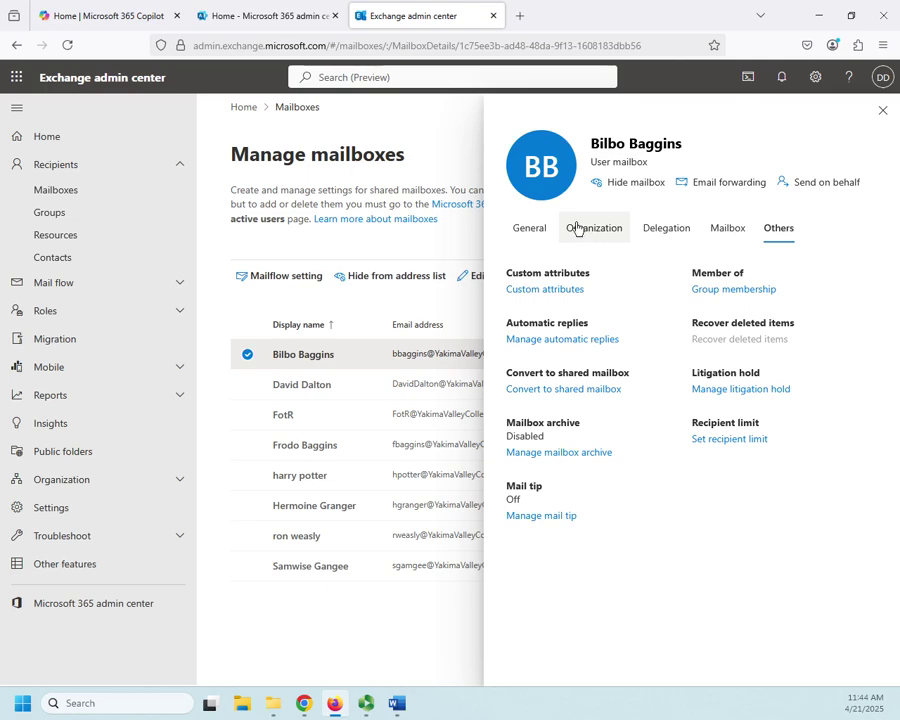
{"action": "left_click", "coordinate": [883, 112]}
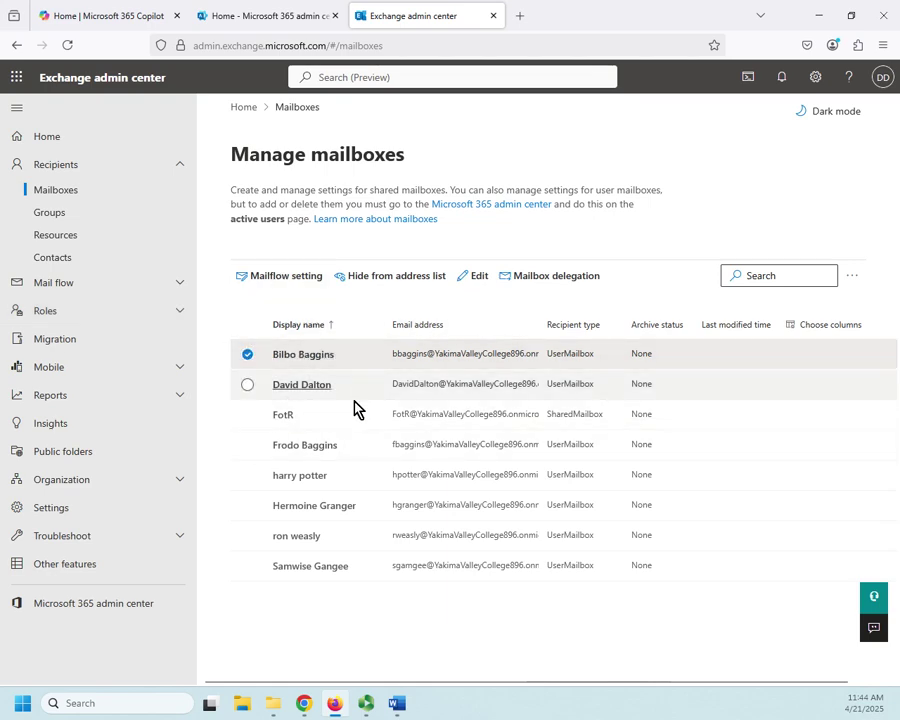
Step: Add the fourth and last listed mailboxes to the selection, check the bulk edit options, and deselect both mailboxes
{"action": "left_click", "coordinate": [249, 447]}
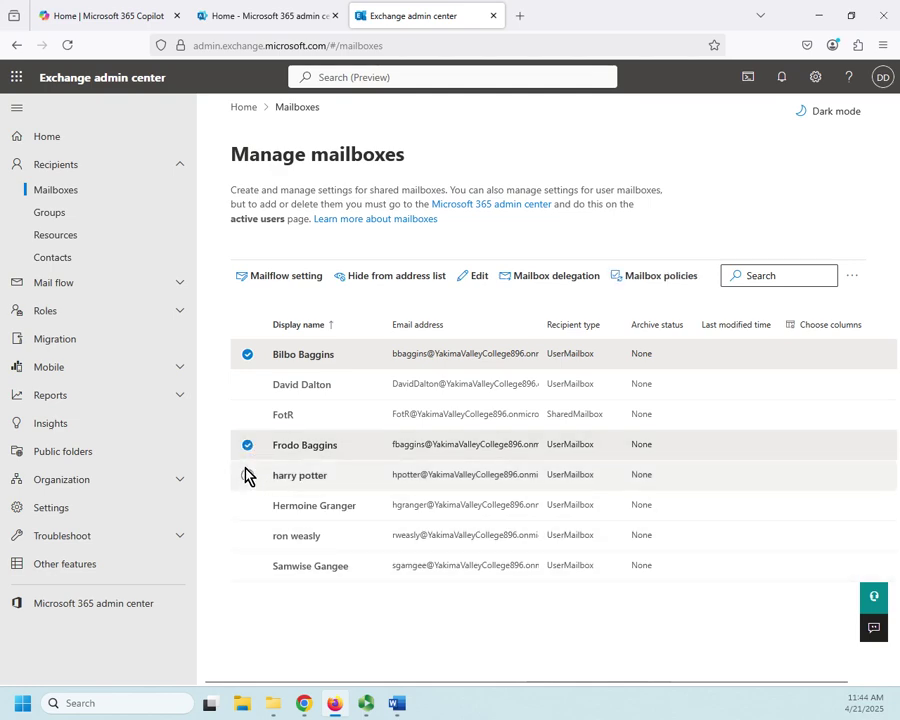
{"action": "left_click", "coordinate": [247, 567]}
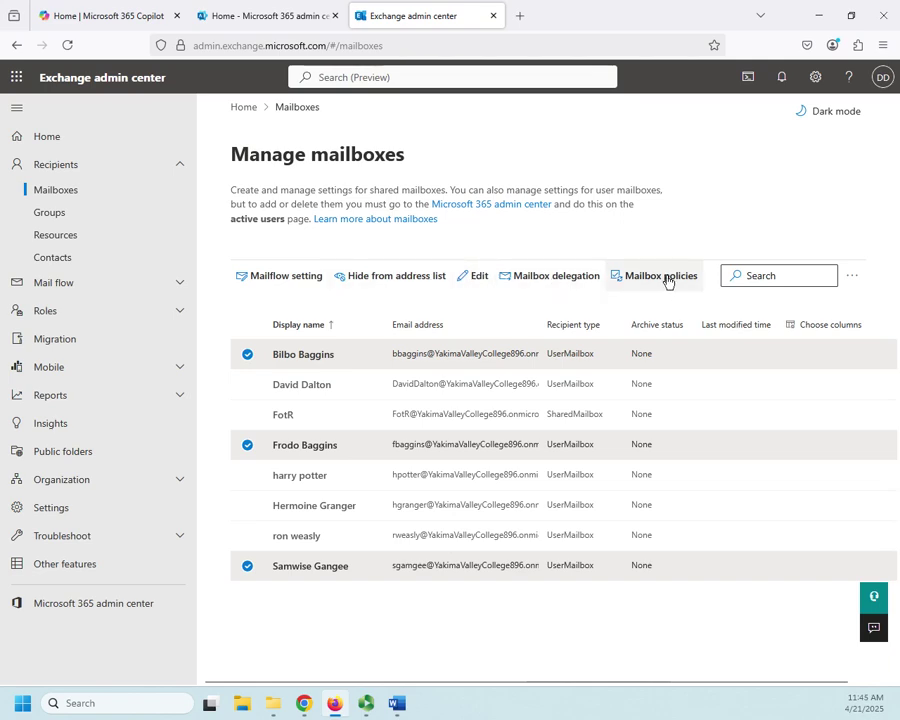
{"action": "left_click", "coordinate": [479, 277]}
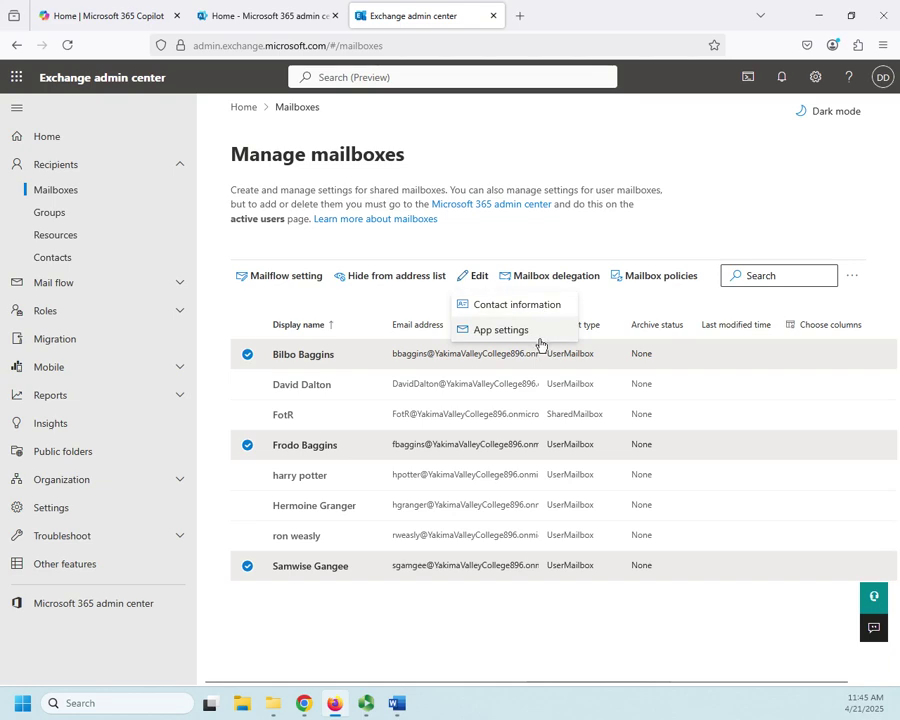
{"action": "left_click", "coordinate": [311, 303]}
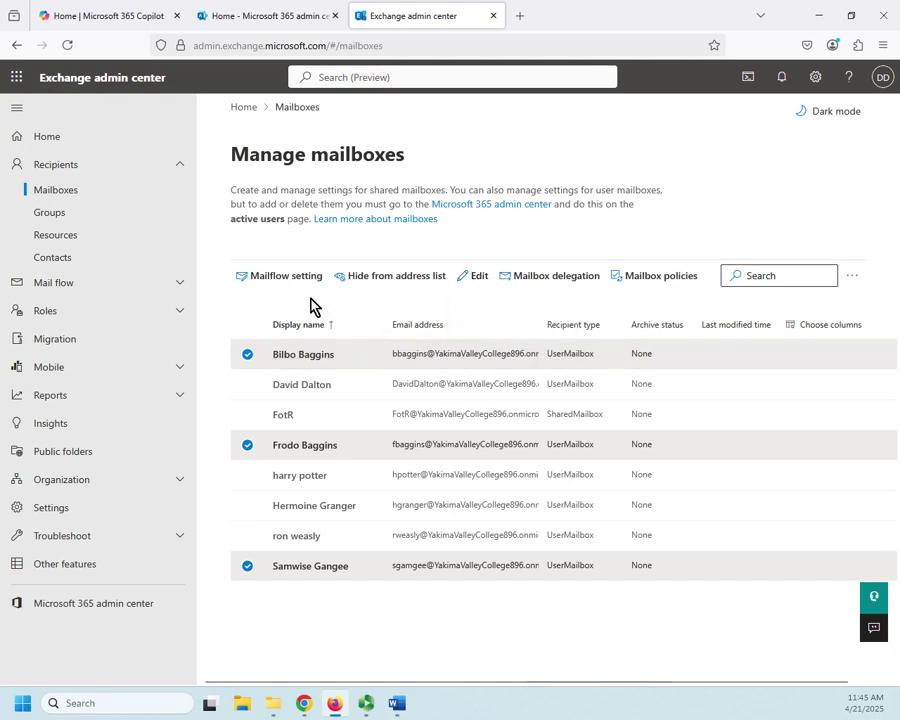
{"action": "left_click", "coordinate": [248, 446]}
{"action": "left_click", "coordinate": [247, 566]}
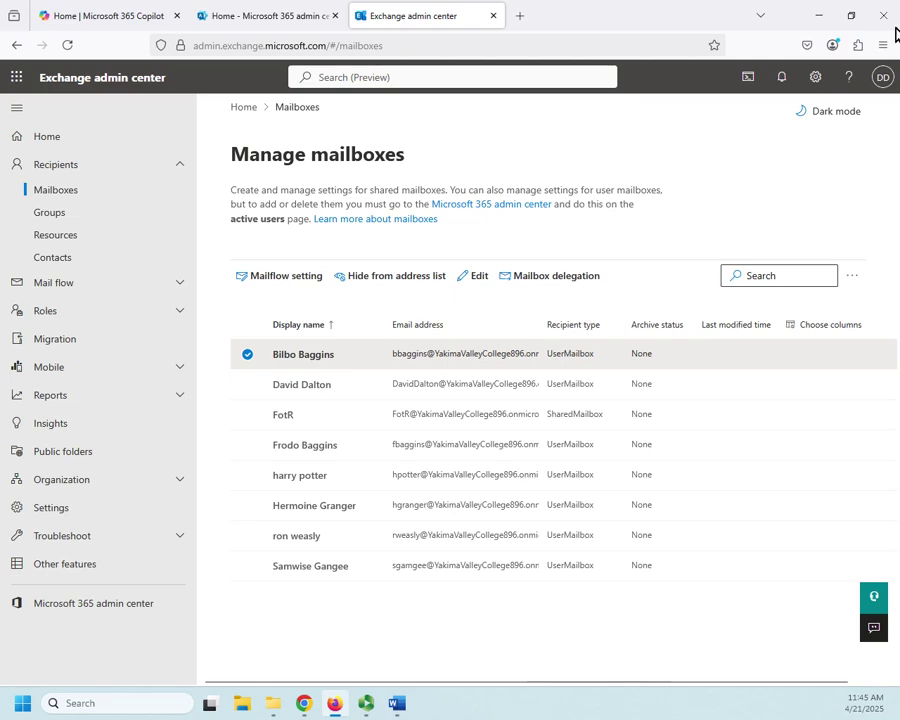
Step: Check the edit options and the Hide from address list setting for the single selected mailbox without changing anything
{"action": "left_click", "coordinate": [476, 276]}
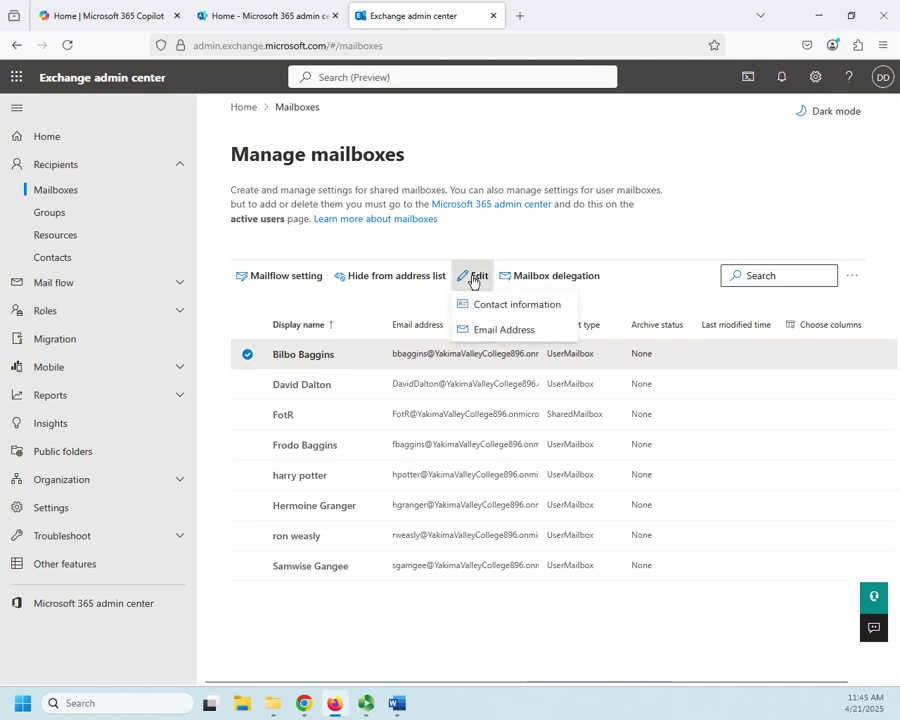
{"action": "left_click", "coordinate": [385, 283]}
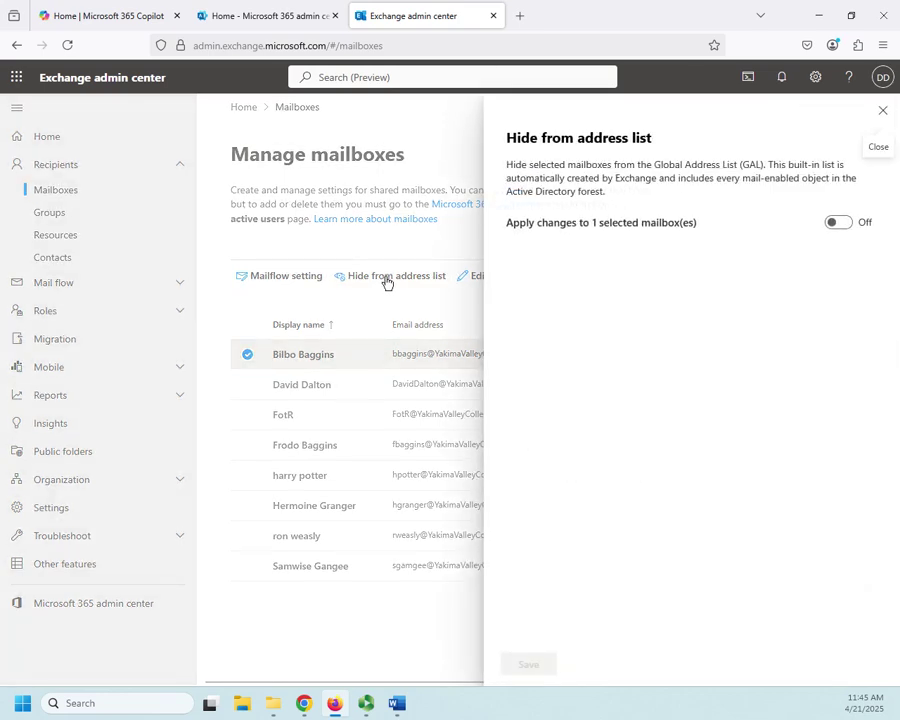
{"action": "left_click", "coordinate": [884, 112]}
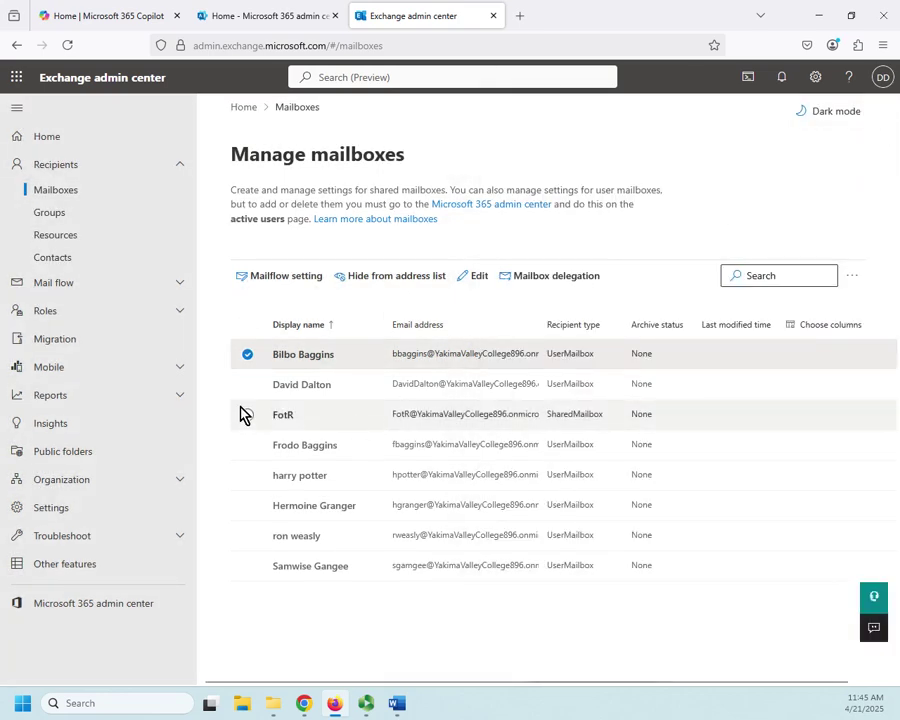